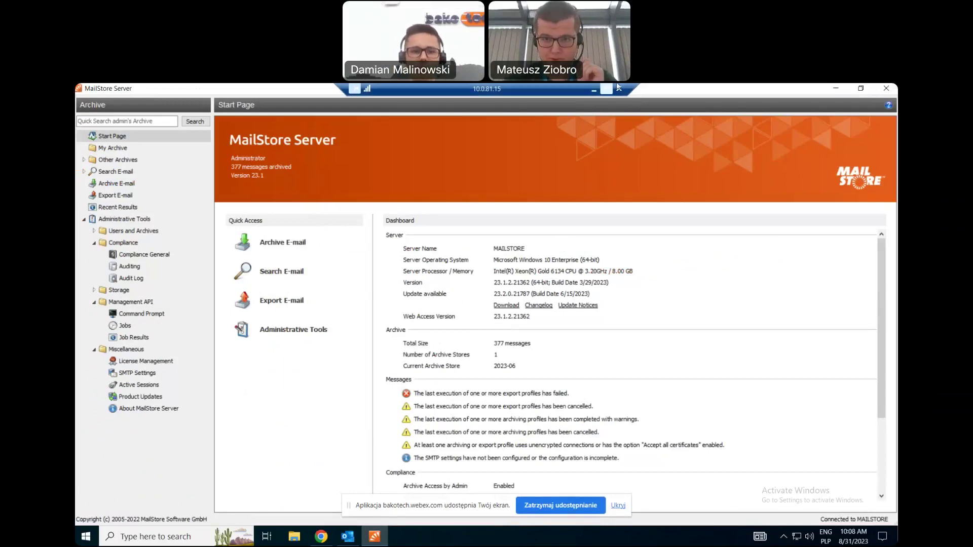
In MailStore Server, browse the My Archive and Other Archives views, then return to the Start Page.
left_click(593, 90)
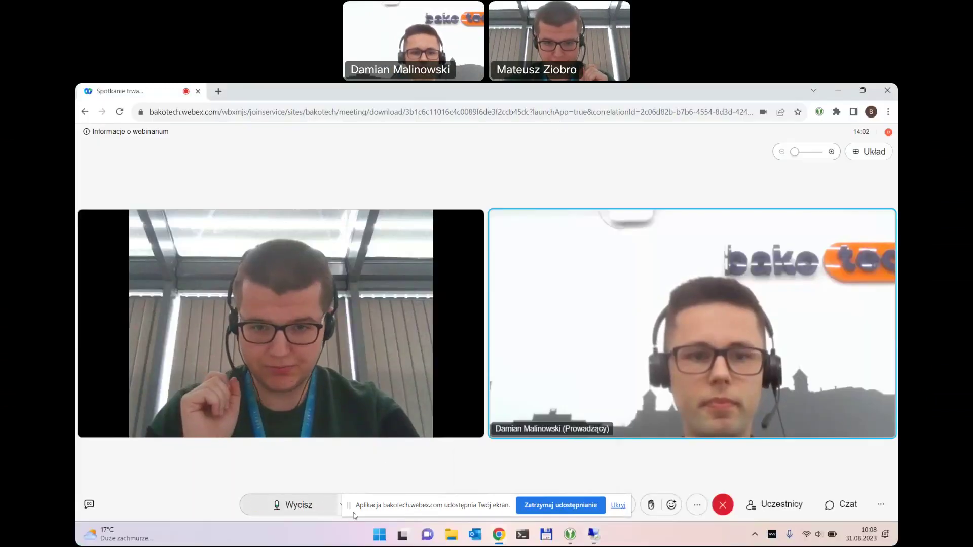
left_click(588, 537)
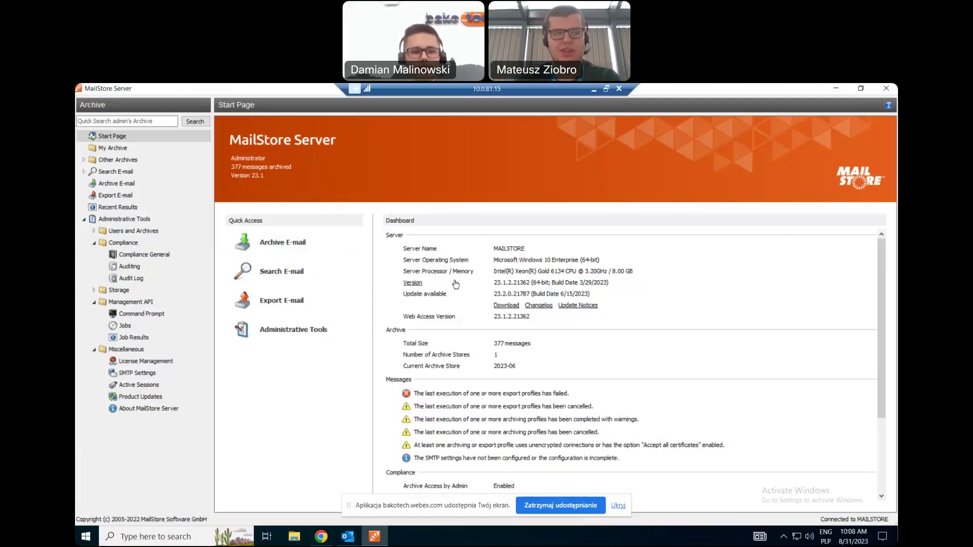
left_click(83, 219)
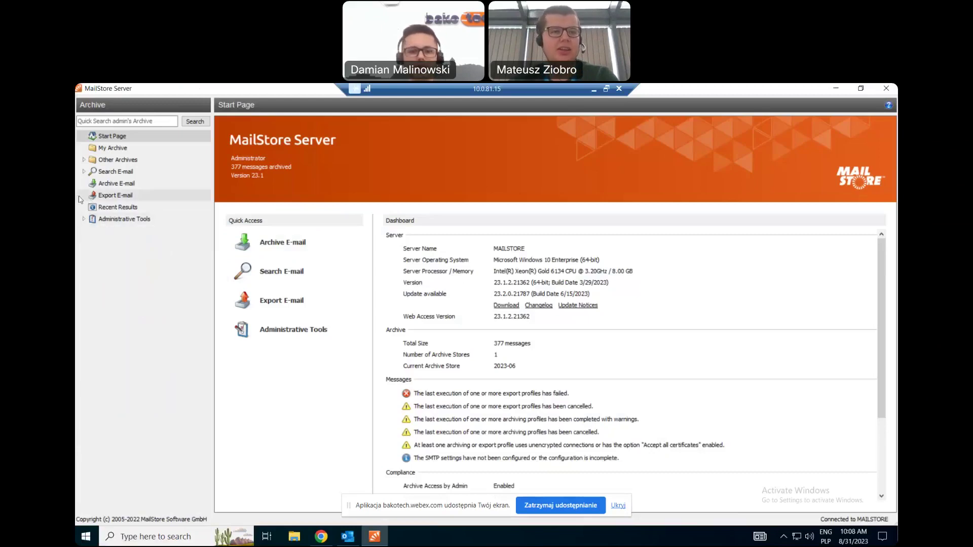
left_click(107, 151)
left_click(108, 160)
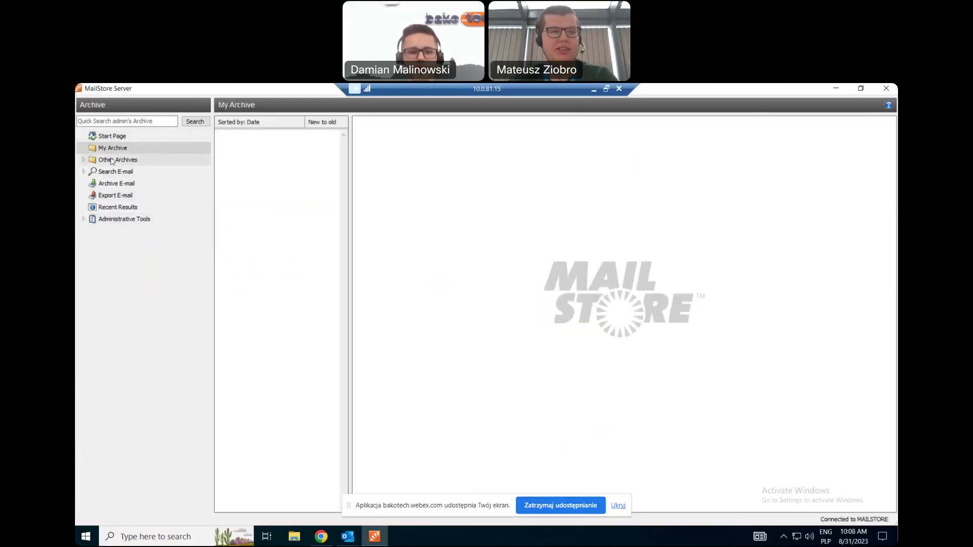
left_click(107, 149)
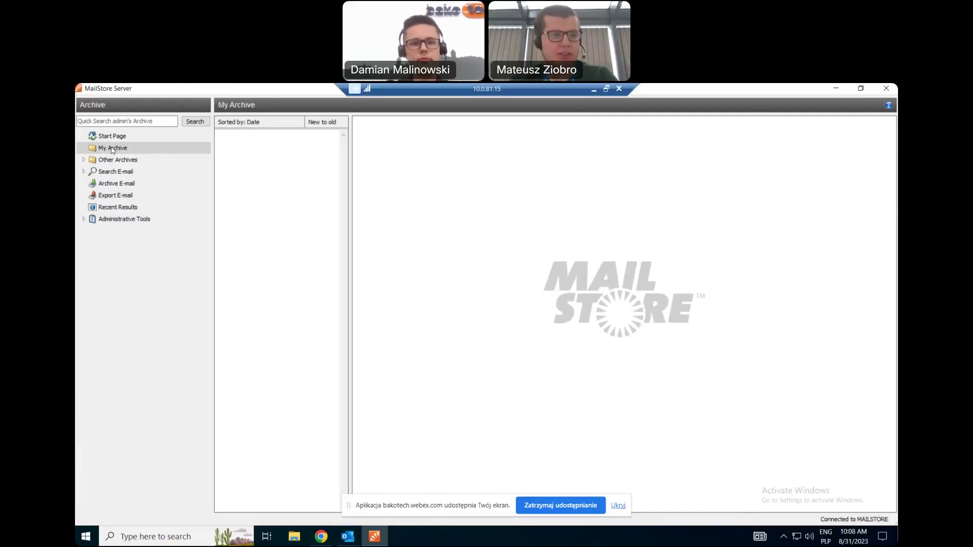
left_click(112, 137)
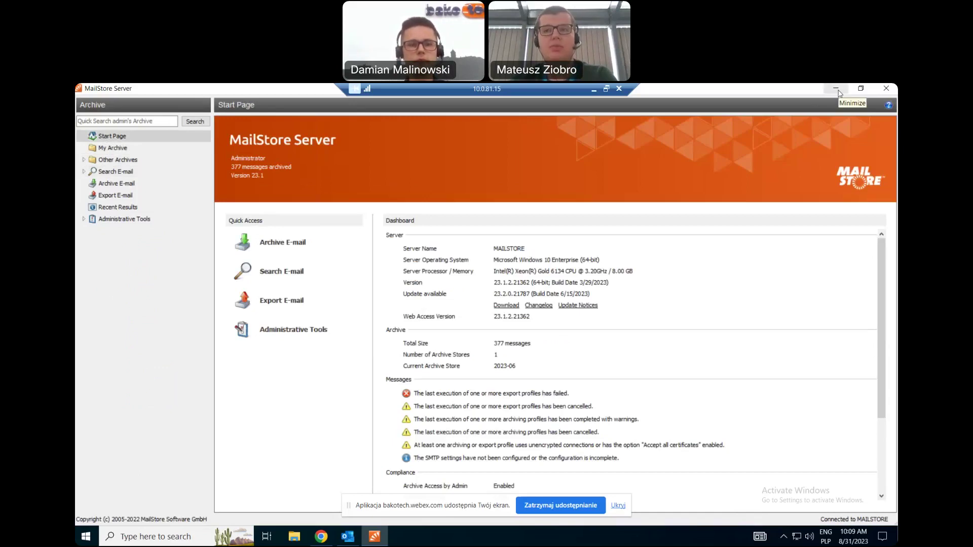
In Outlook's MailStore archive, open the 'Odp.: Here I go' message in its own window, then close it.
left_click(350, 538)
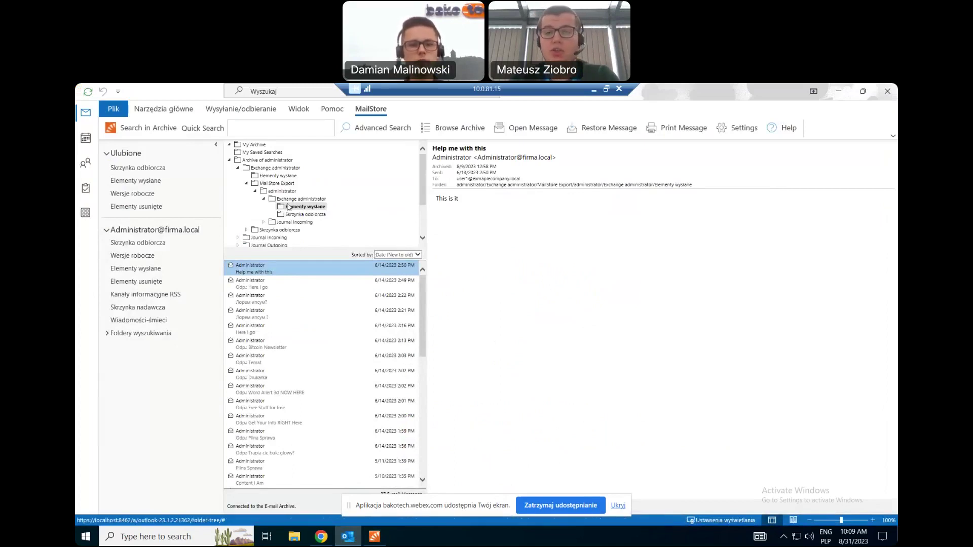
left_click(272, 281)
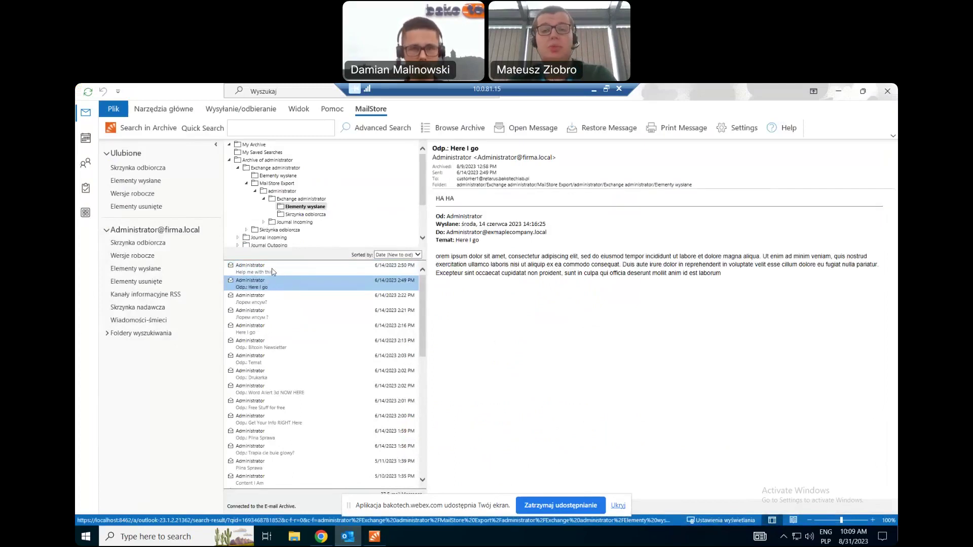
left_click_drag(250, 289, 263, 279)
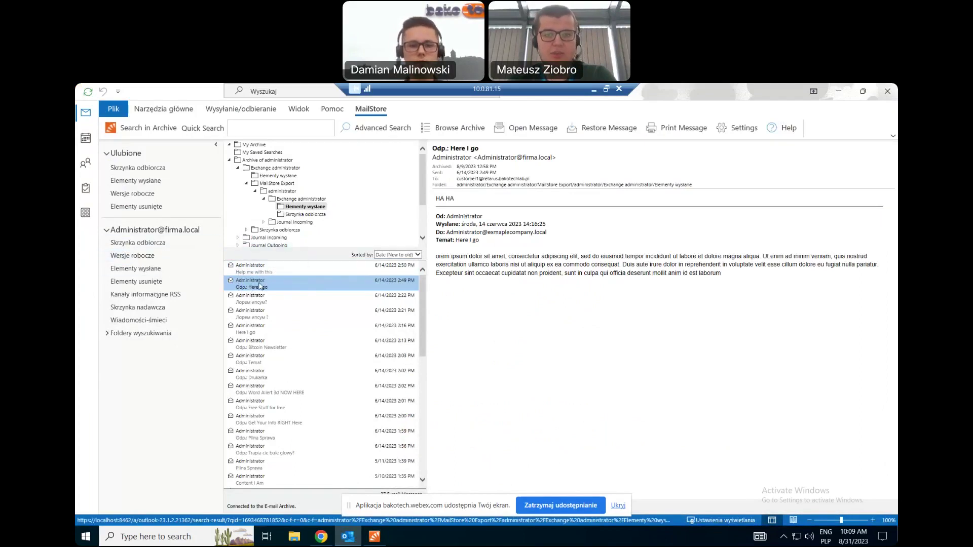
left_click(334, 288)
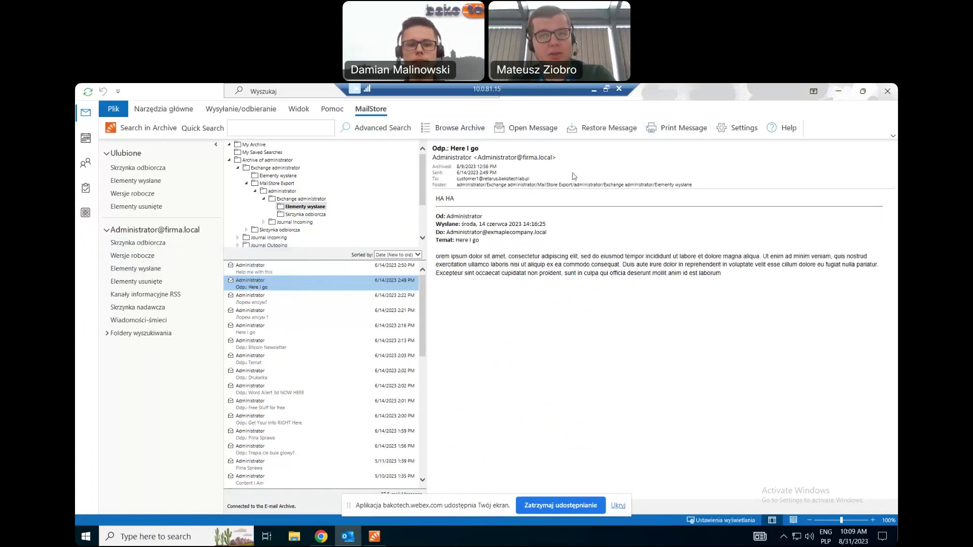
left_click(525, 129)
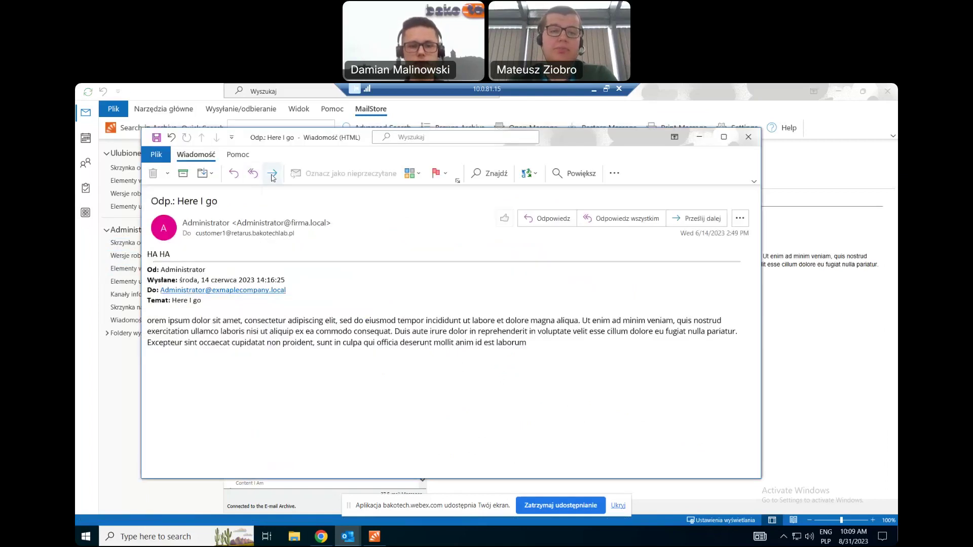
left_click(749, 136)
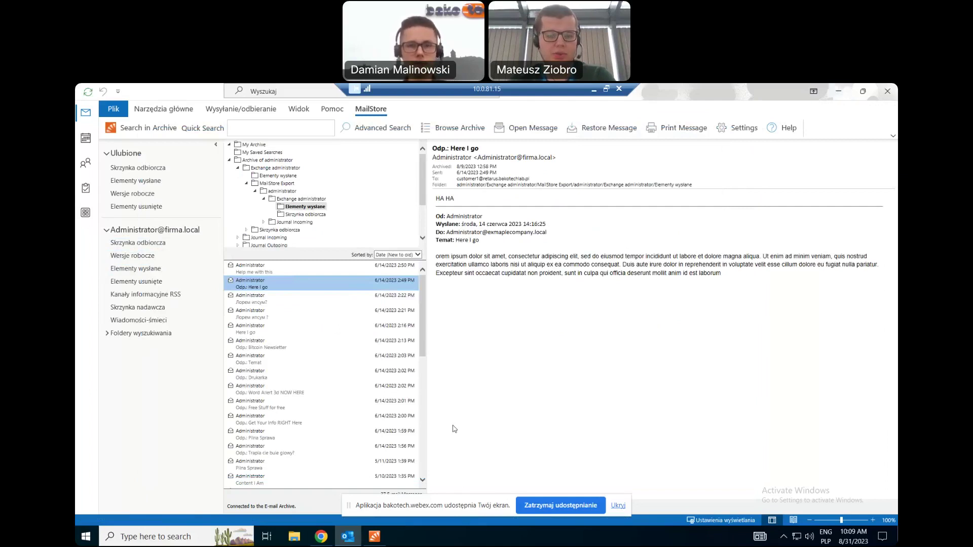
In MailStore Web Access, preview the first archived messages and settle on 'Polski Rzd' in Journal Outgoing.
mouse_move(326, 539)
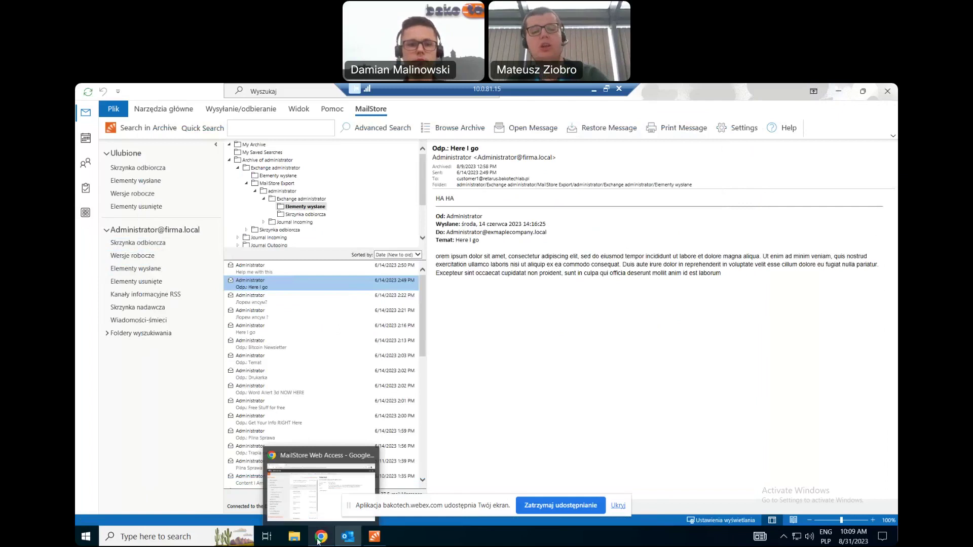
left_click(320, 539)
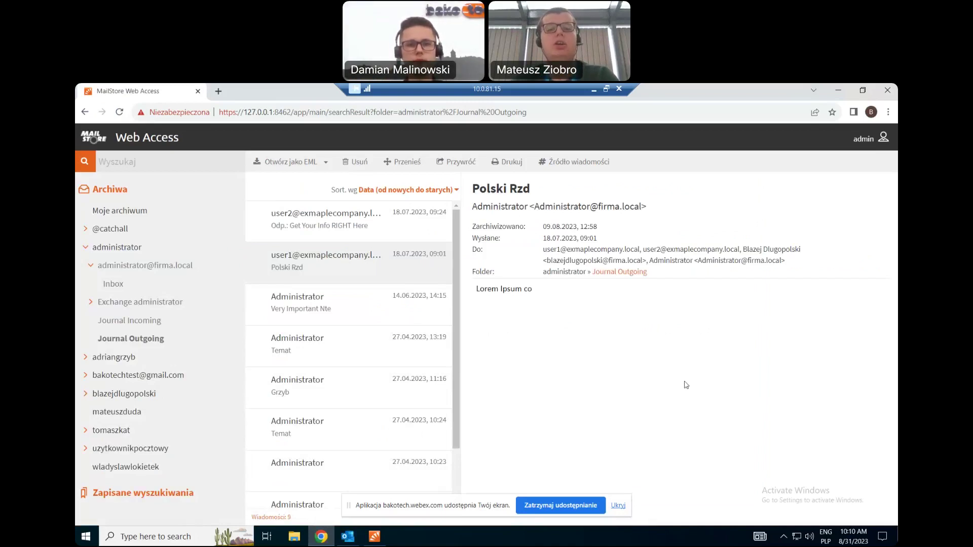
left_click(308, 229)
left_click(323, 271)
left_click(325, 306)
left_click(330, 273)
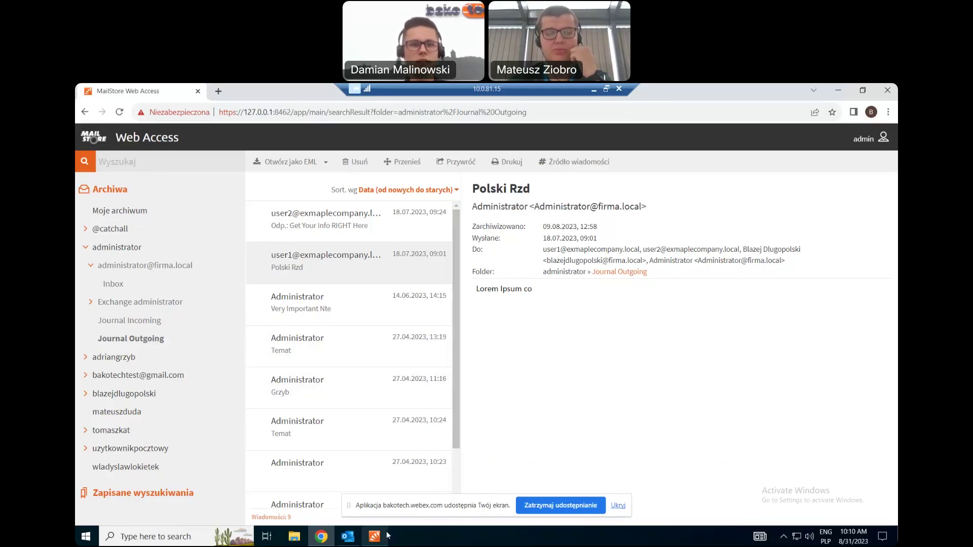
mouse_move(386, 534)
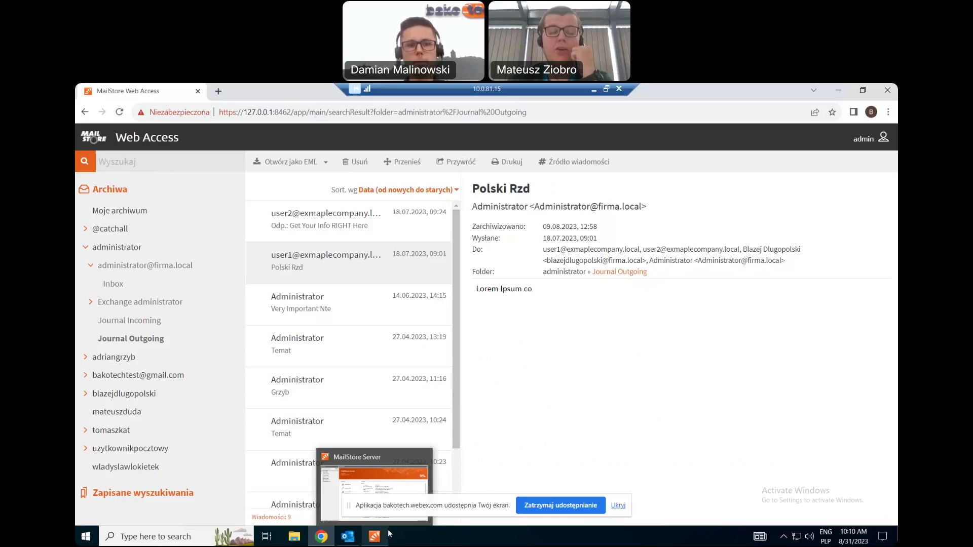
Bring MailStore Server forward and list its 9 users under Administrative Tools > Users and Archives.
left_click(378, 529)
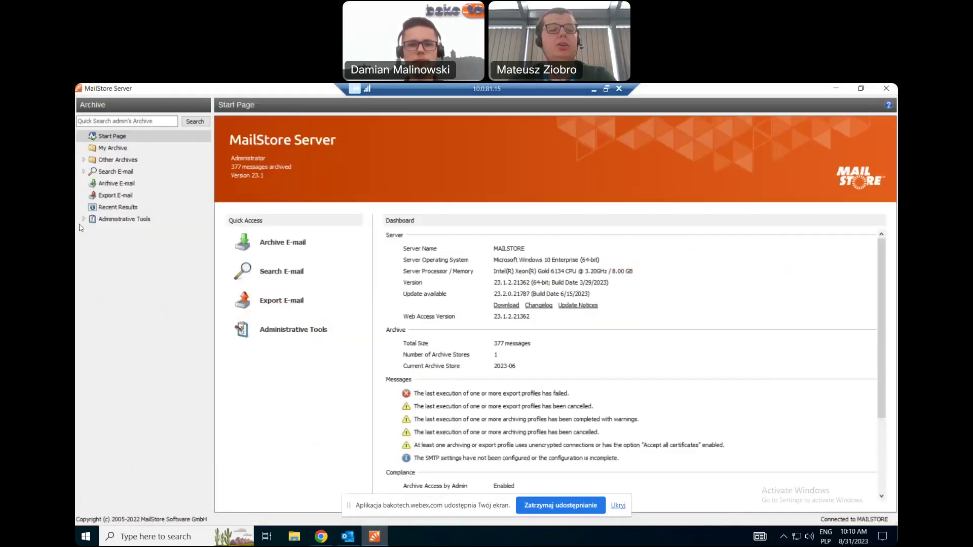
left_click(84, 219)
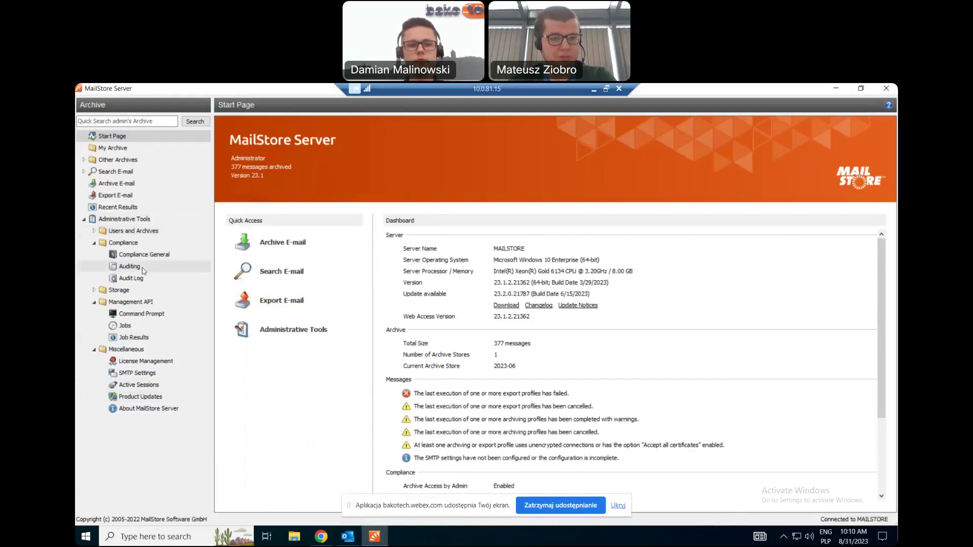
left_click(134, 231)
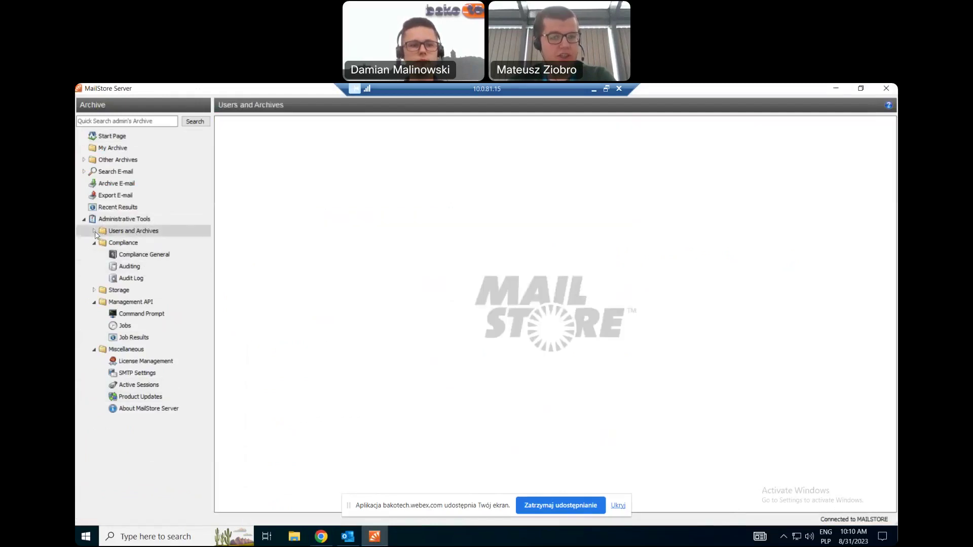
left_click(94, 232)
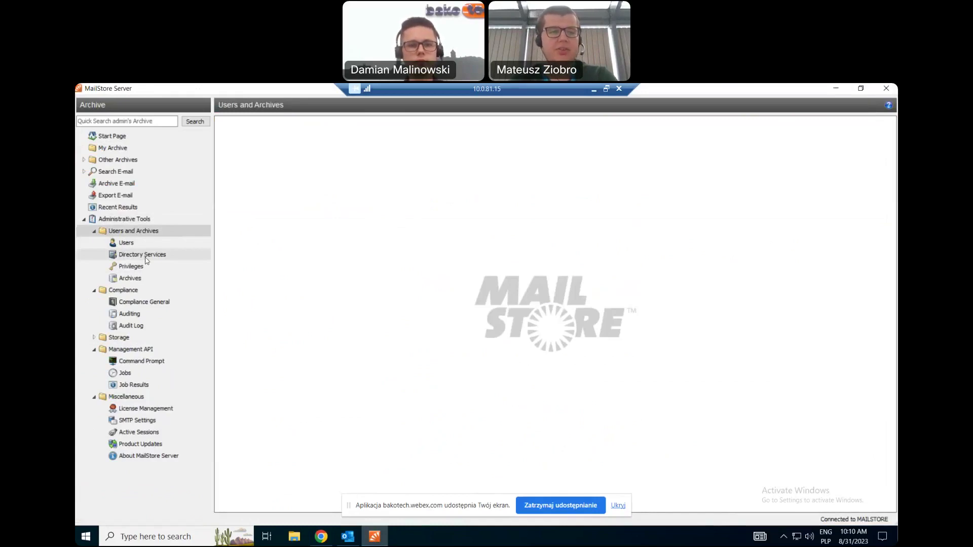
left_click(133, 243)
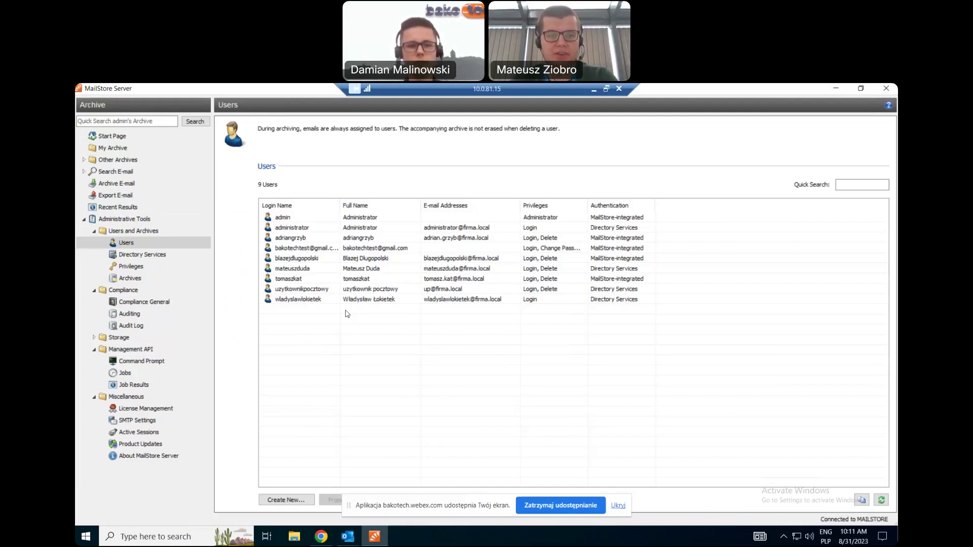
Open the seventh user's properties, cancelling the New User and Password dialogs unchanged.
left_click(340, 301)
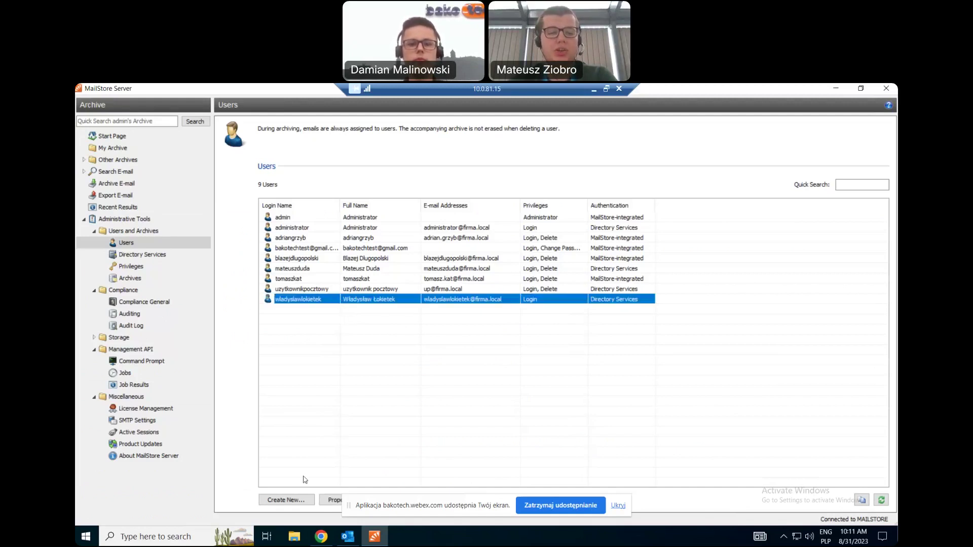
left_click(294, 502)
left_click(569, 261)
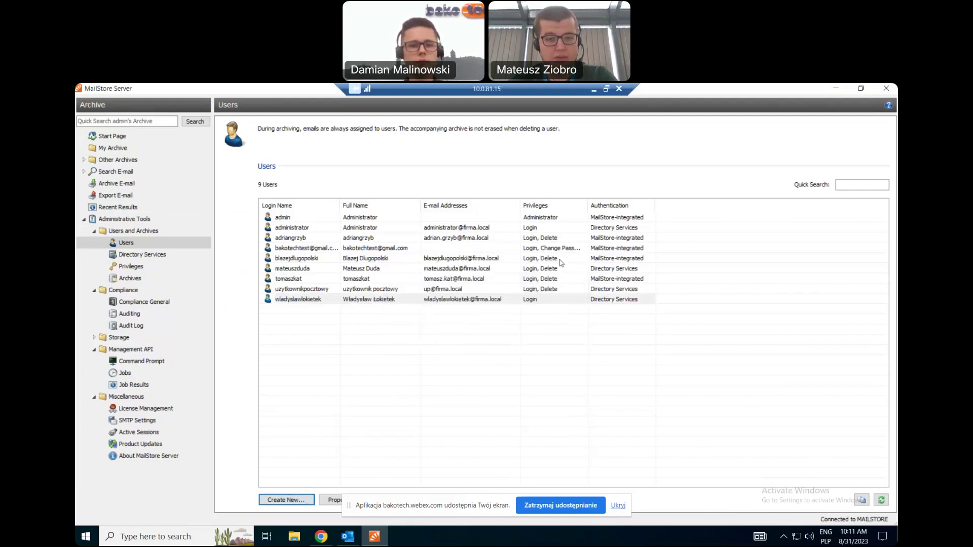
double_click(366, 281)
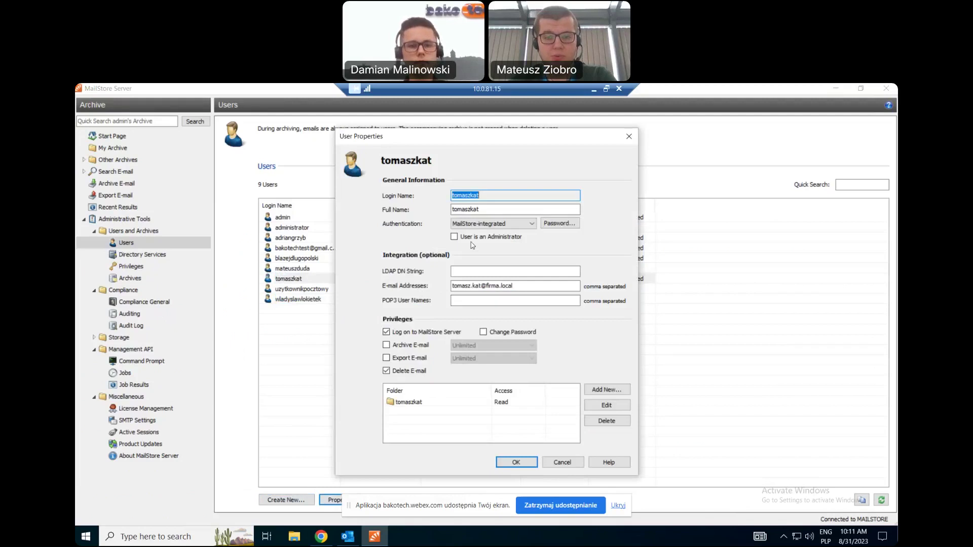
left_click(565, 226)
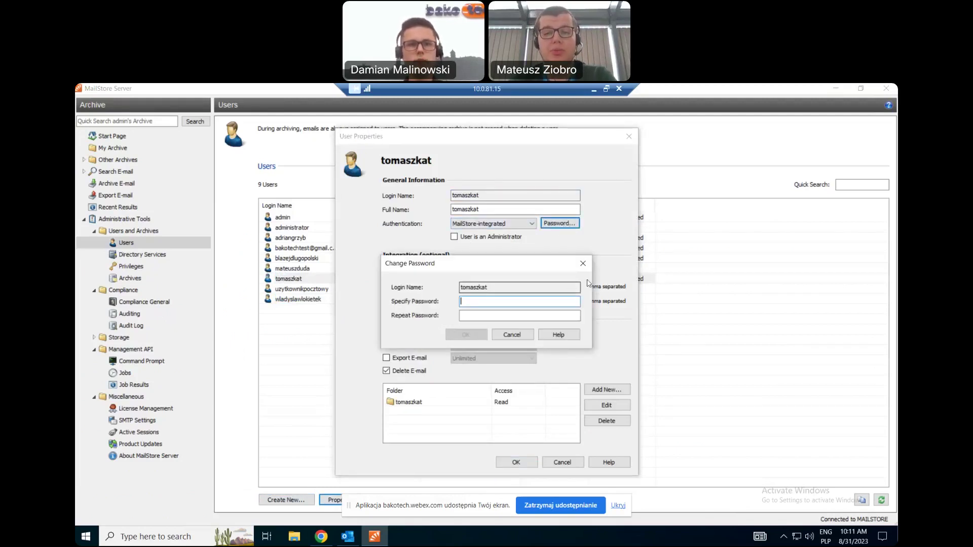
left_click(577, 264)
Grant the user the Change Password privilege while keeping MailStore-integrated authentication.
left_click(486, 333)
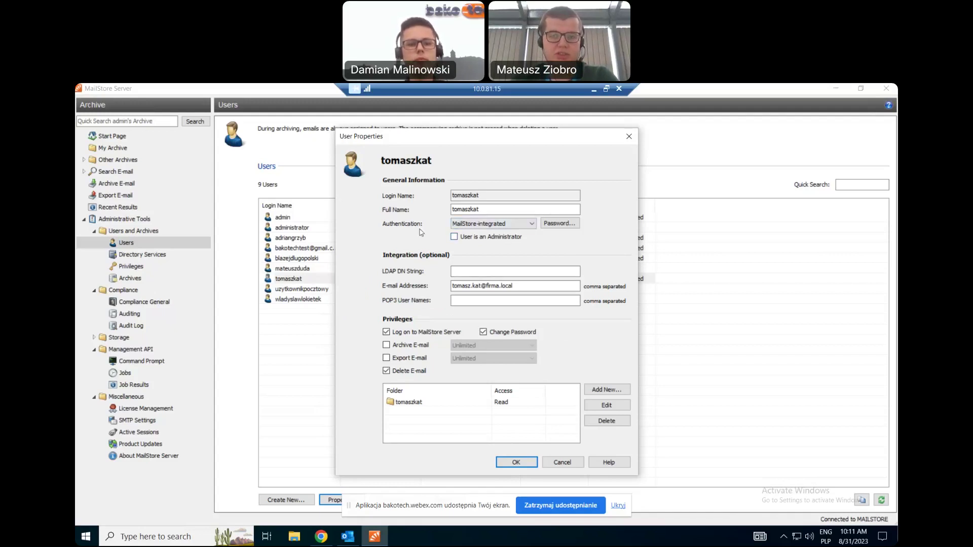
left_click(493, 229)
left_click(575, 239)
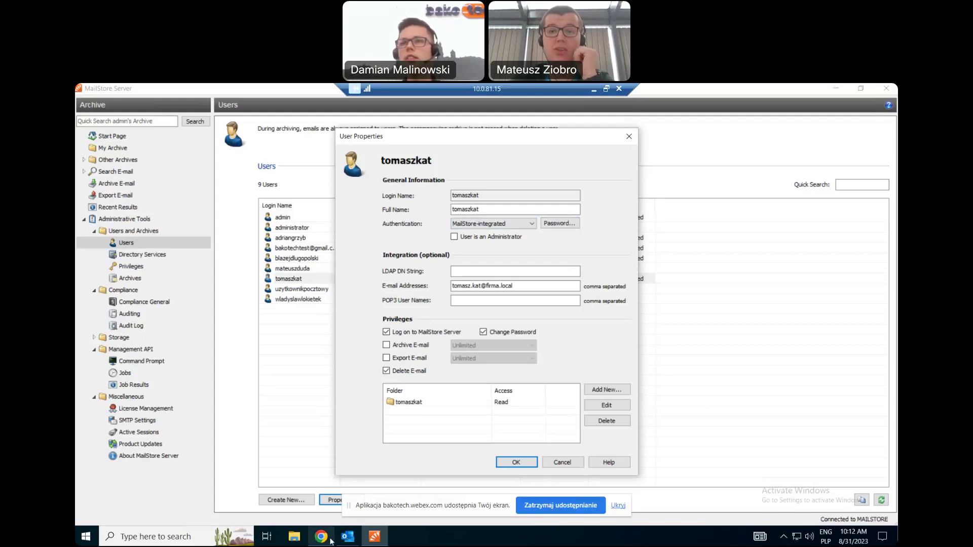
left_click(594, 90)
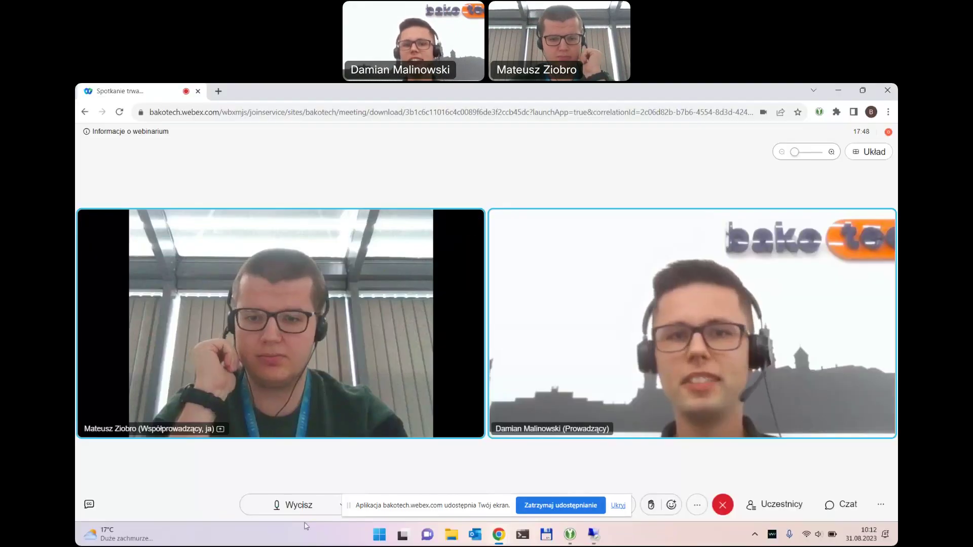
Bring back the shared MailStore Server session showing the user's properties.
left_click(602, 535)
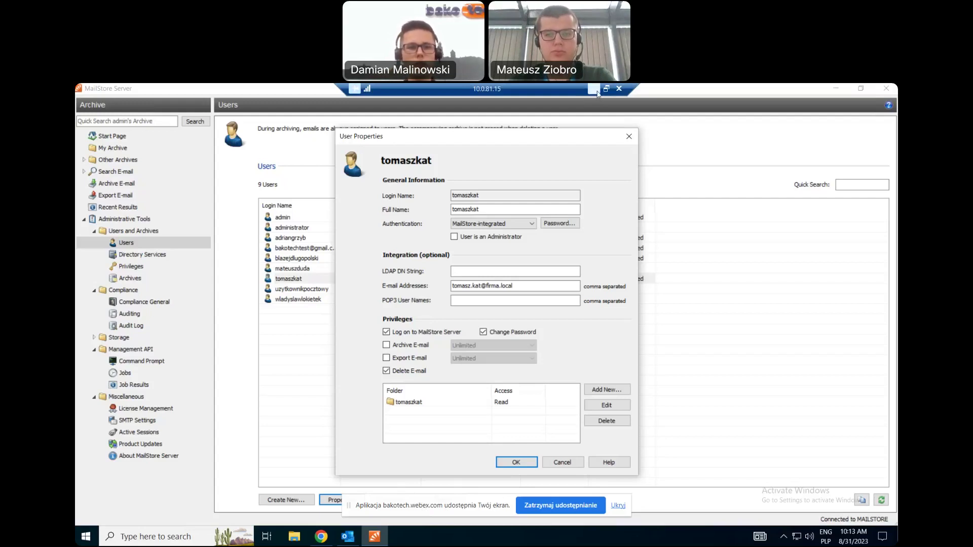
Close User Properties and open the Search E-mail form under Archive E-mail.
key("Escape")
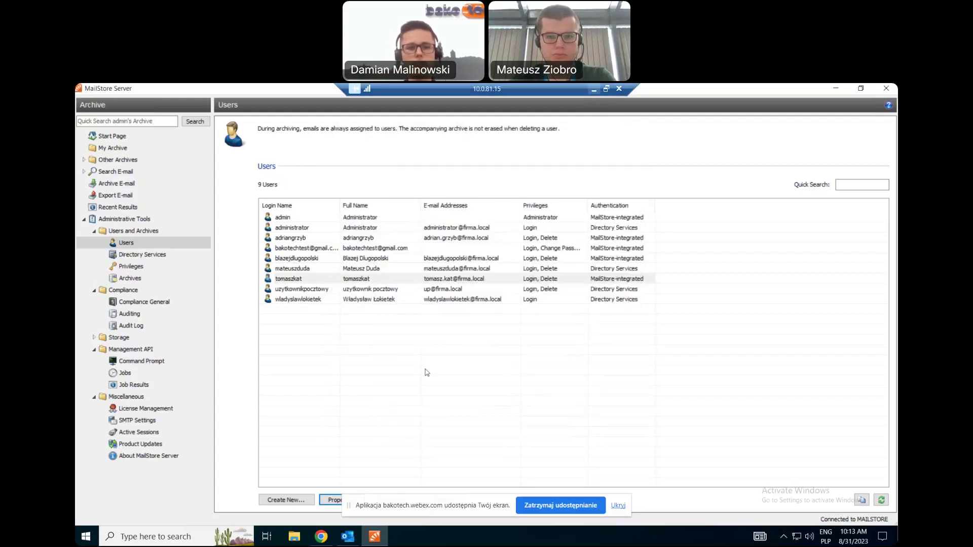
left_click(594, 89)
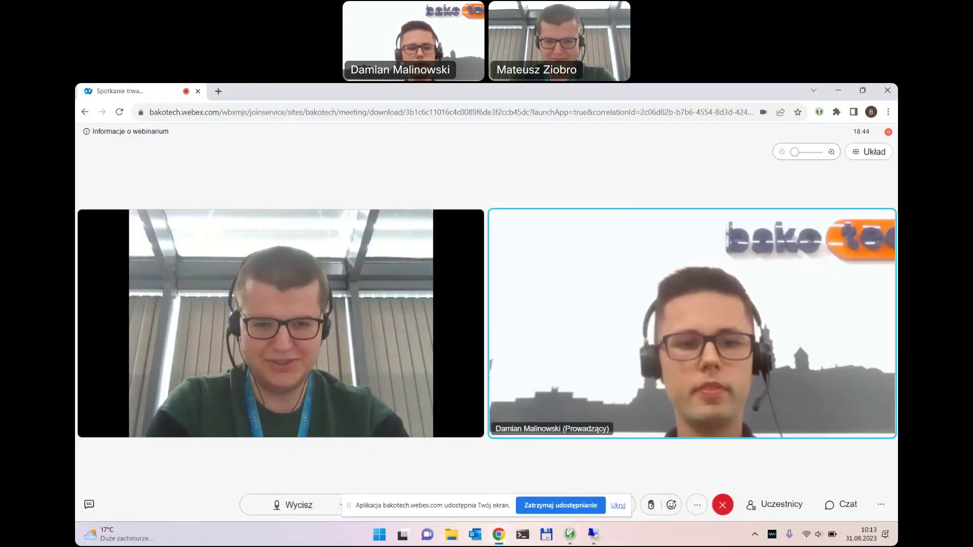
left_click(594, 535)
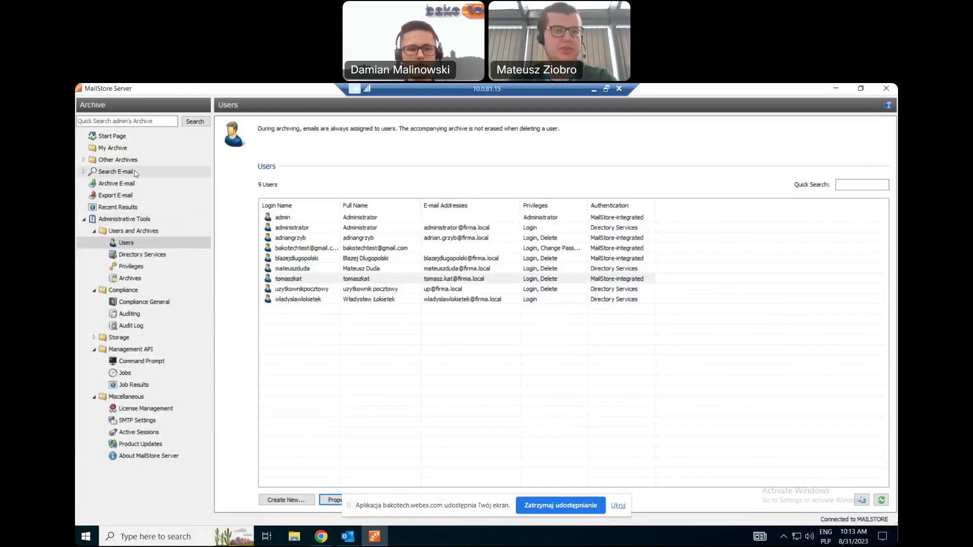
left_click(113, 182)
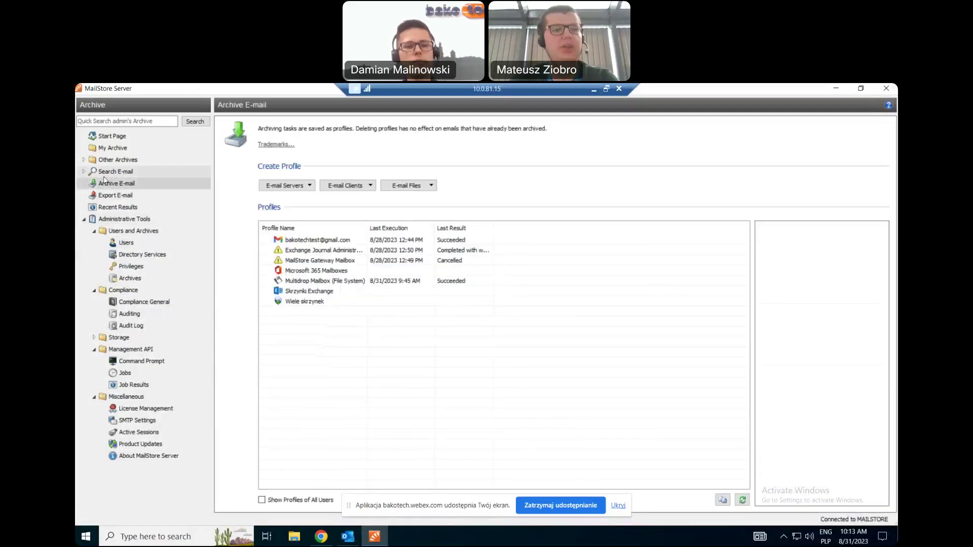
left_click(127, 172)
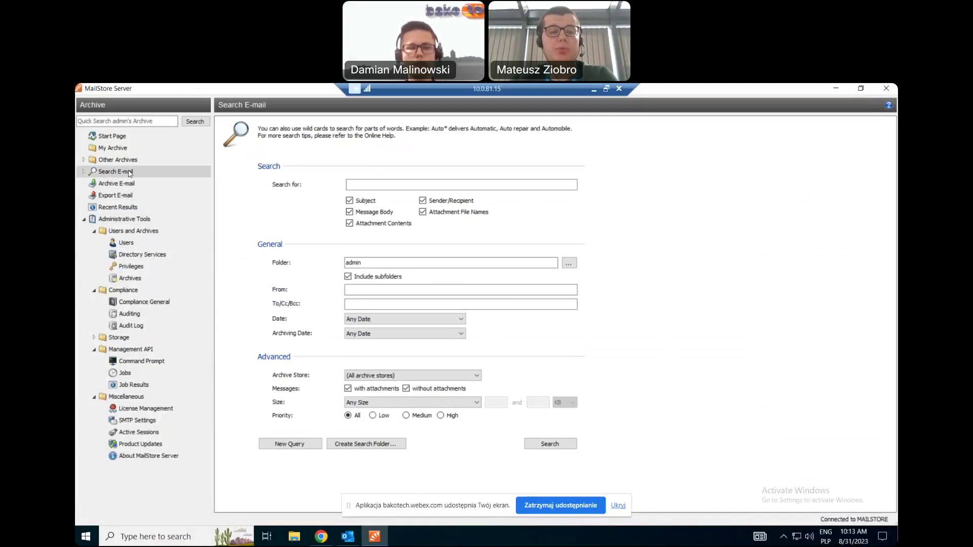
left_click(387, 185)
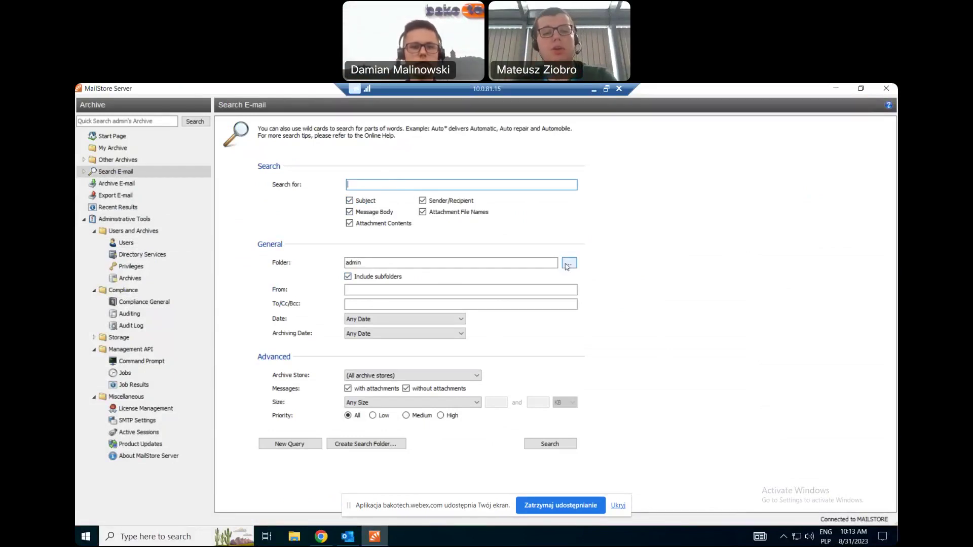
left_click(567, 264)
Browse the administrator's Exchange folders, then set the search scope to All Readable Folders.
left_click(385, 272)
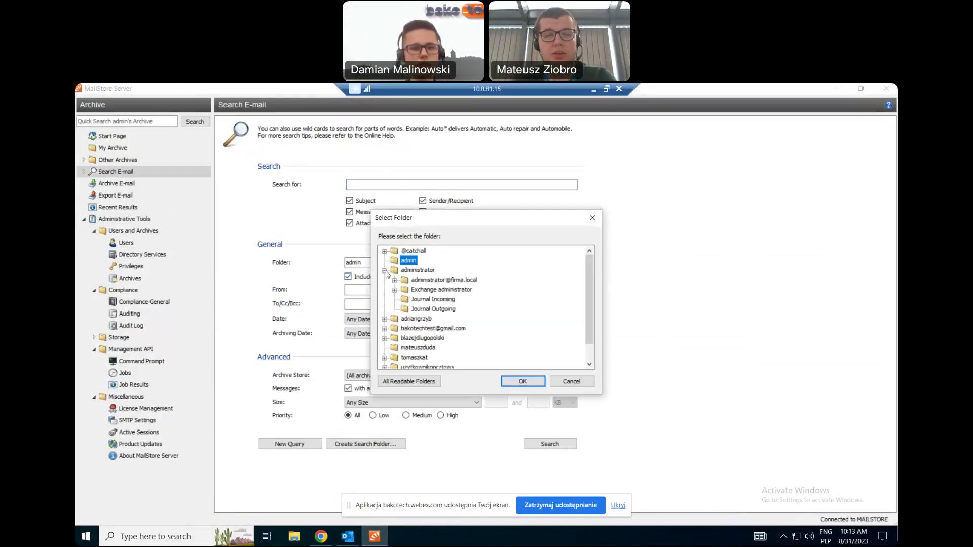
left_click(396, 291)
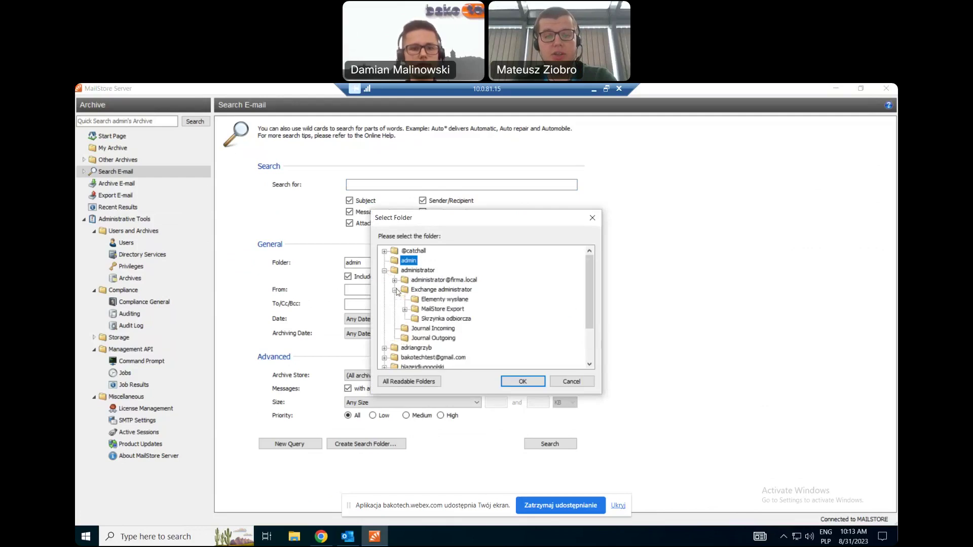
left_click(416, 301)
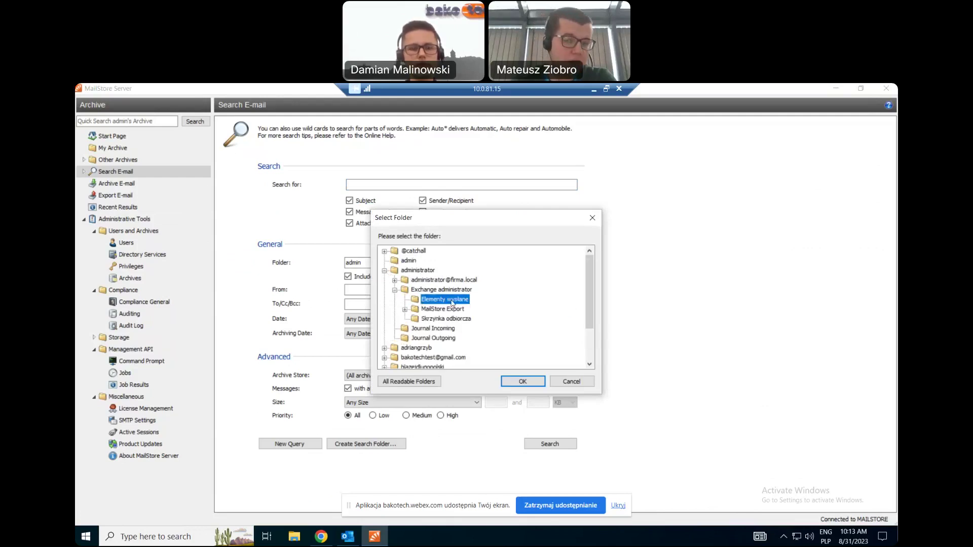
left_click(408, 381)
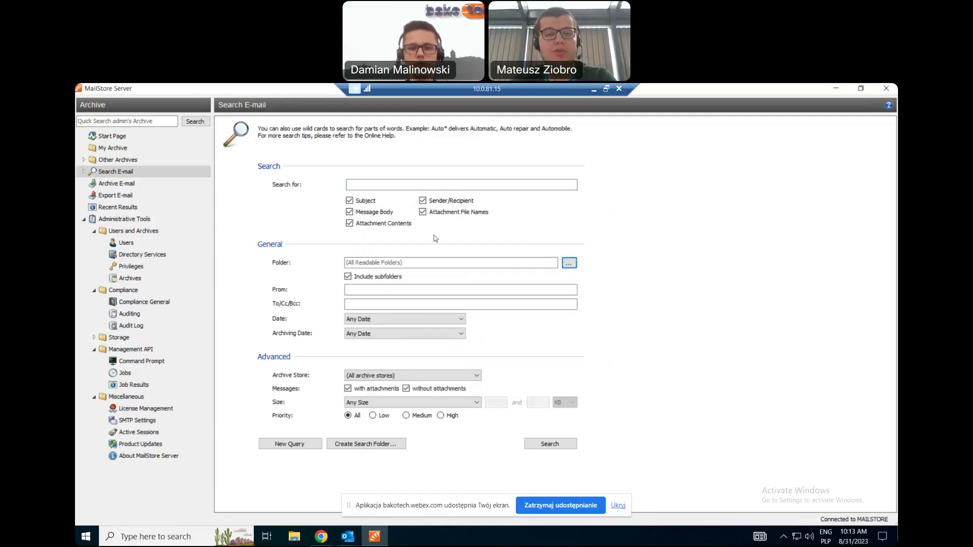
left_click(413, 287)
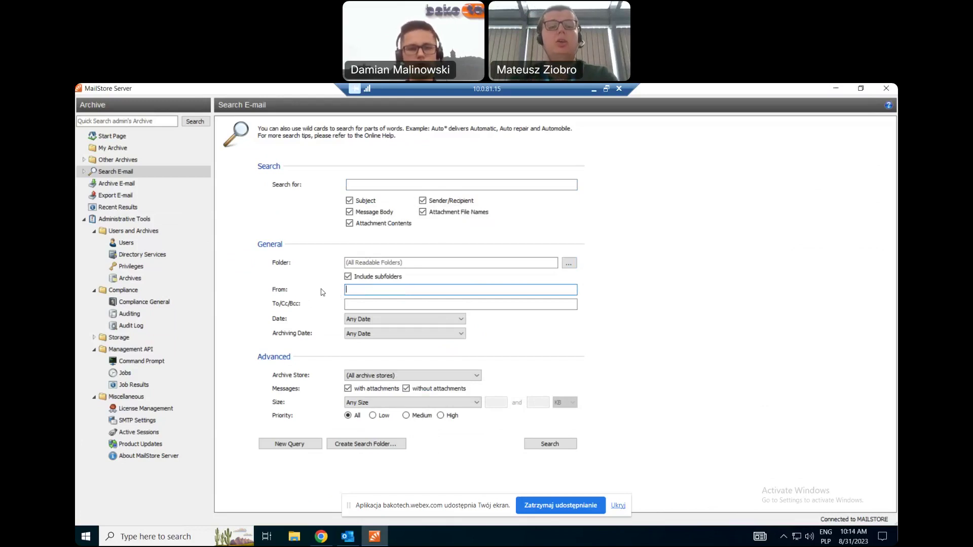
left_click(439, 319)
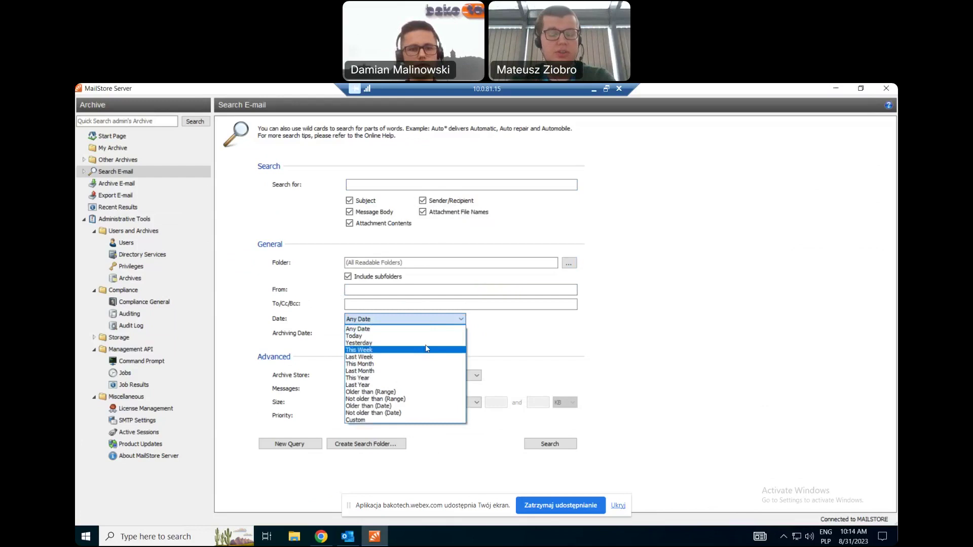
Keep Any Date, revert from 1 - 2023-06 to (All archive stores), and include attachment messages.
left_click(598, 337)
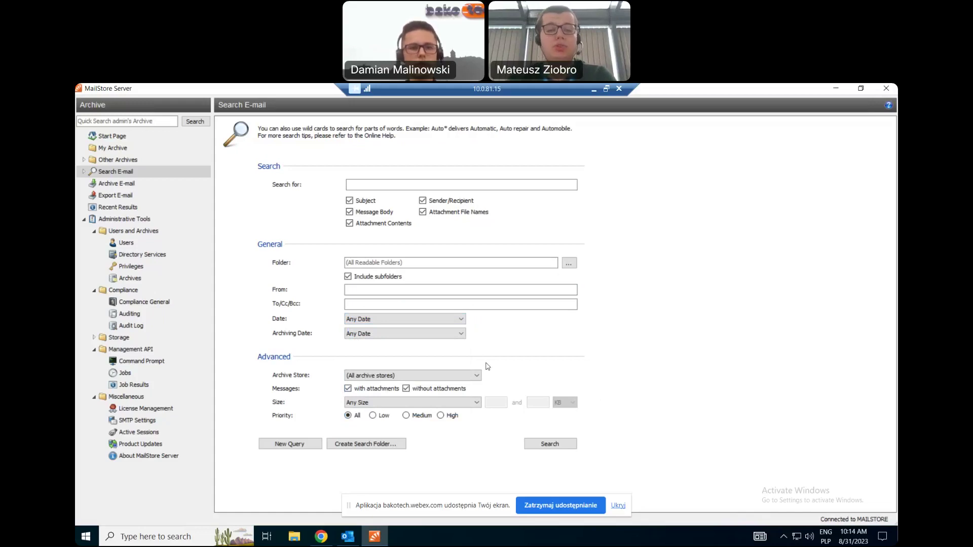
left_click(437, 376)
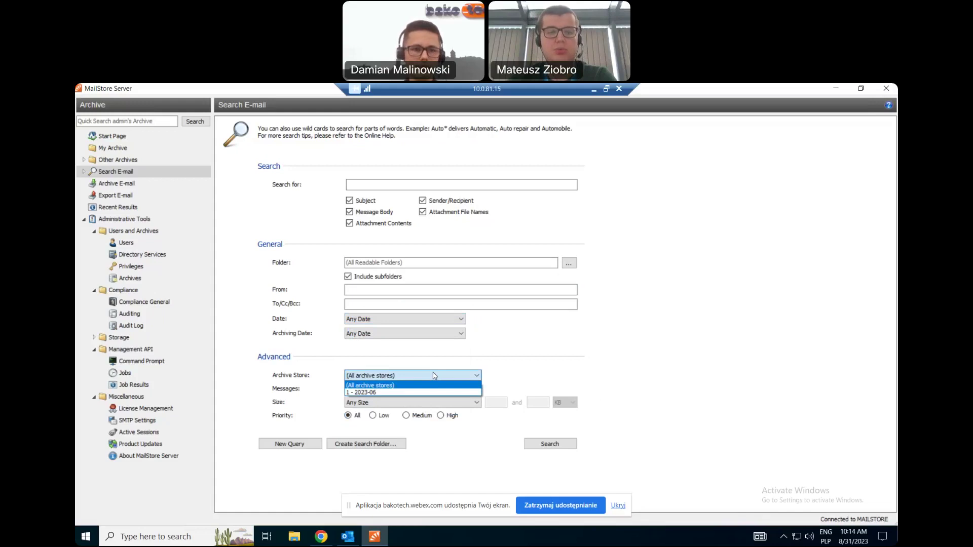
left_click(479, 357)
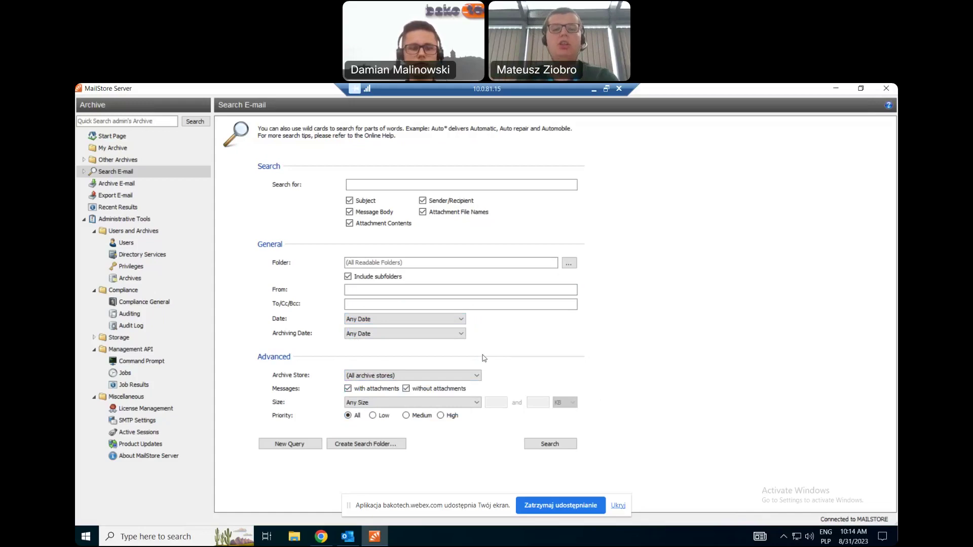
left_click(456, 378)
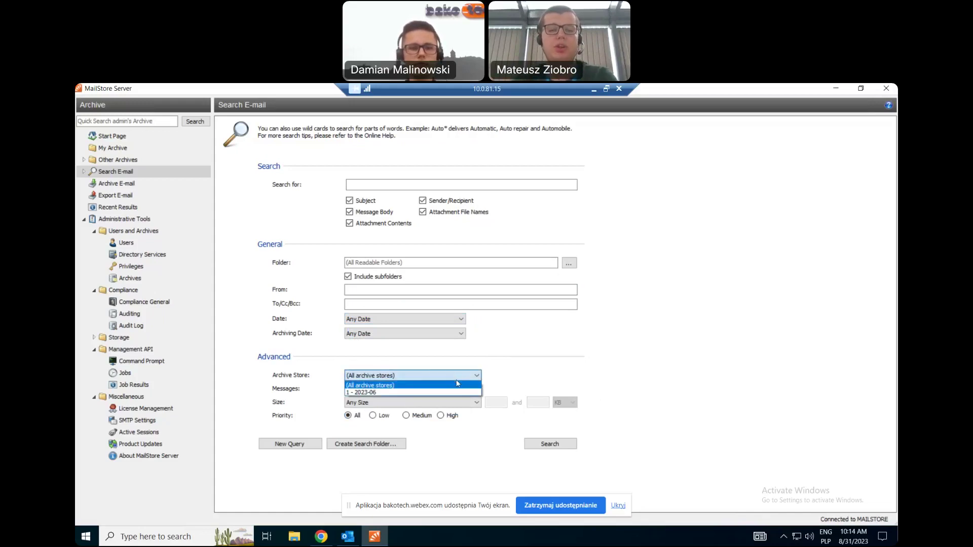
left_click(443, 393)
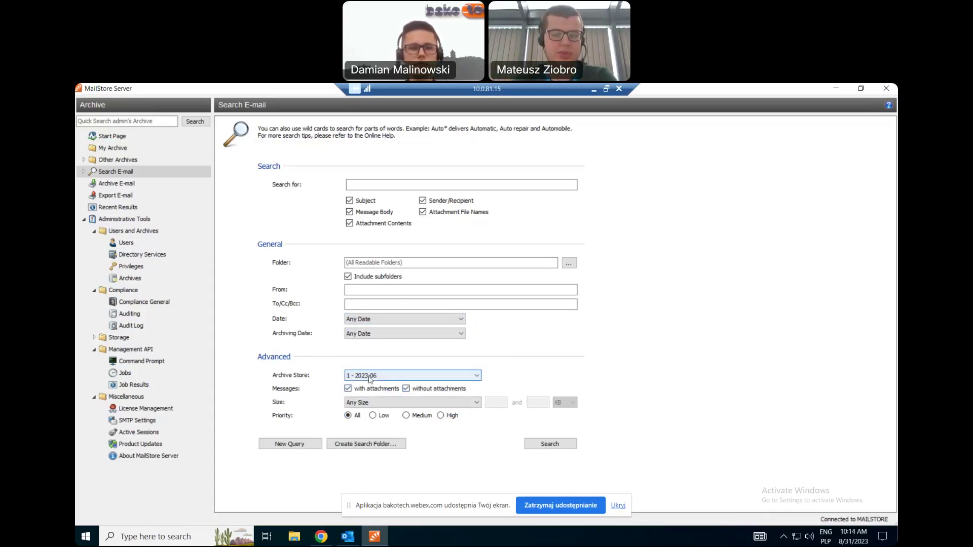
left_click(375, 378)
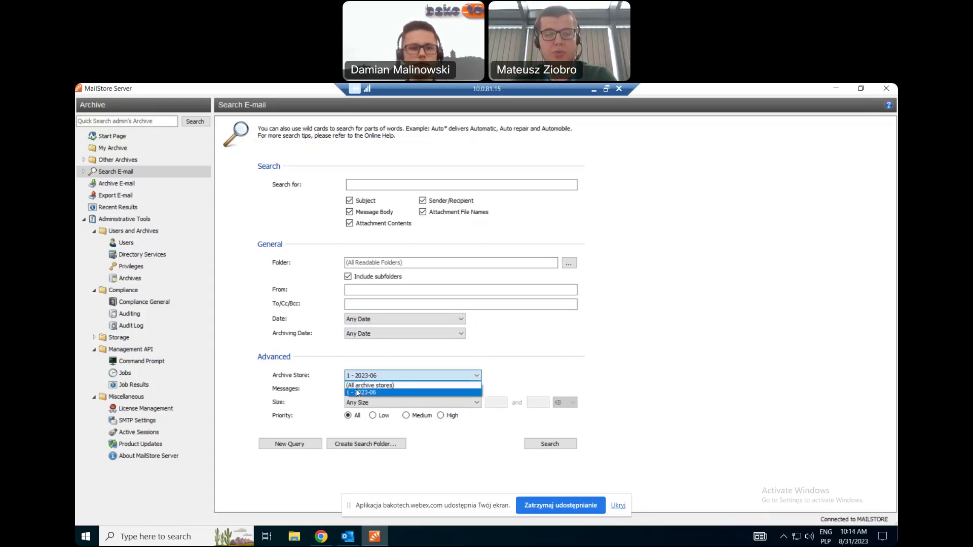
left_click(368, 387)
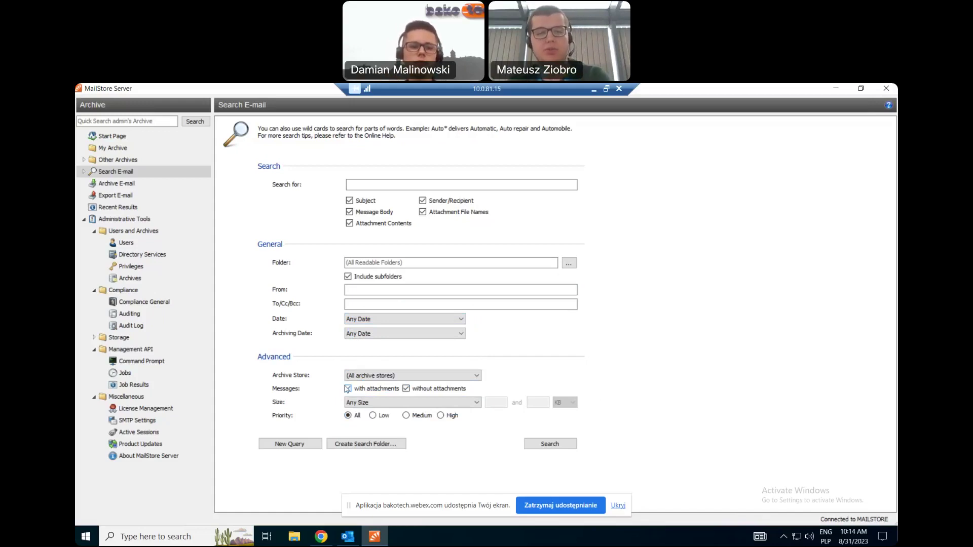
left_click(348, 388)
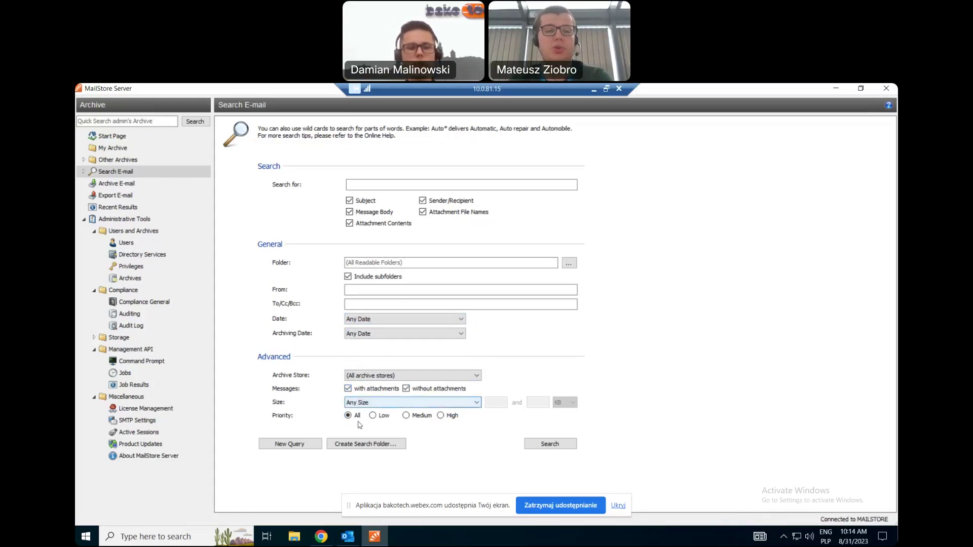
Minimize and restore the remote MailStore session so its search form shows in Webex.
left_click(591, 90)
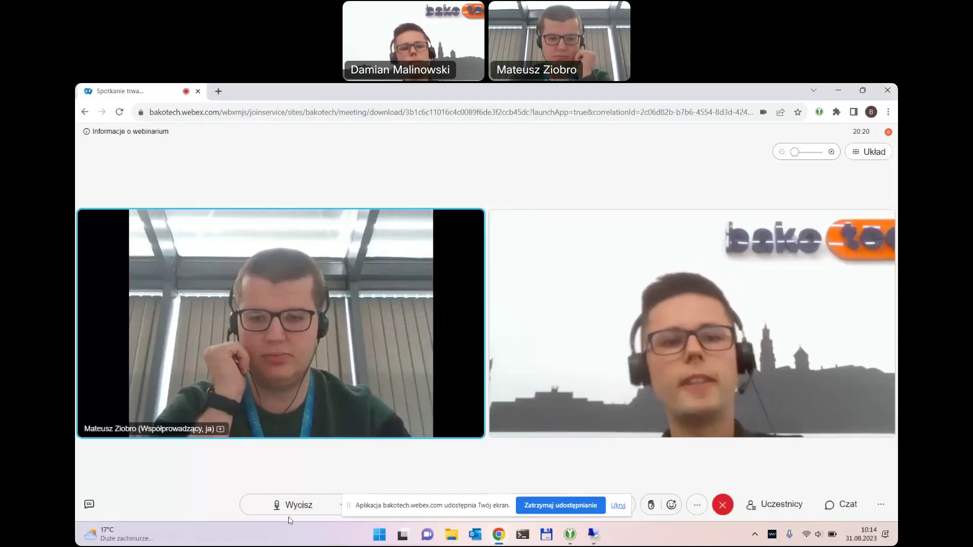
left_click(600, 532)
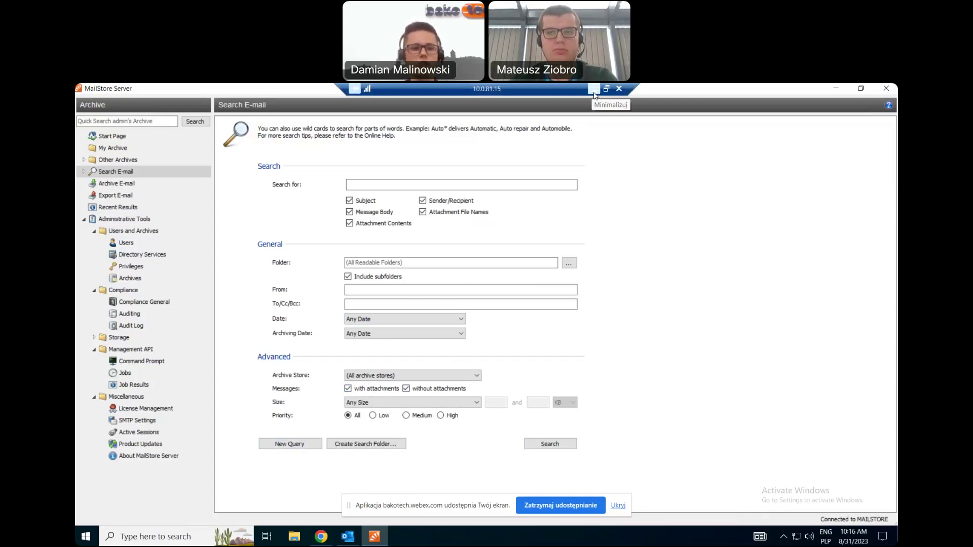
Return to the remote session and open the Wiele skrzynek archiving profile's properties.
left_click(594, 93)
key("alt+Tab")
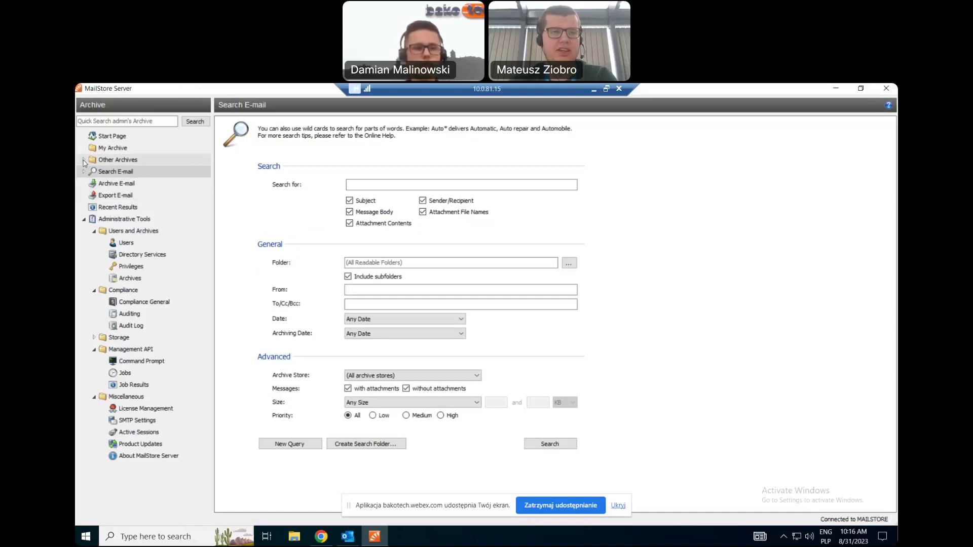
left_click(103, 185)
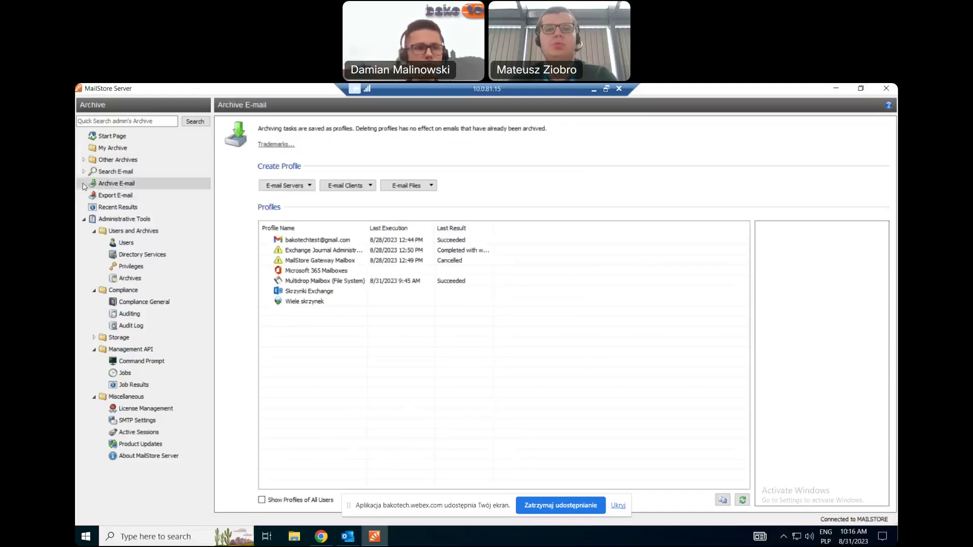
left_click(315, 241)
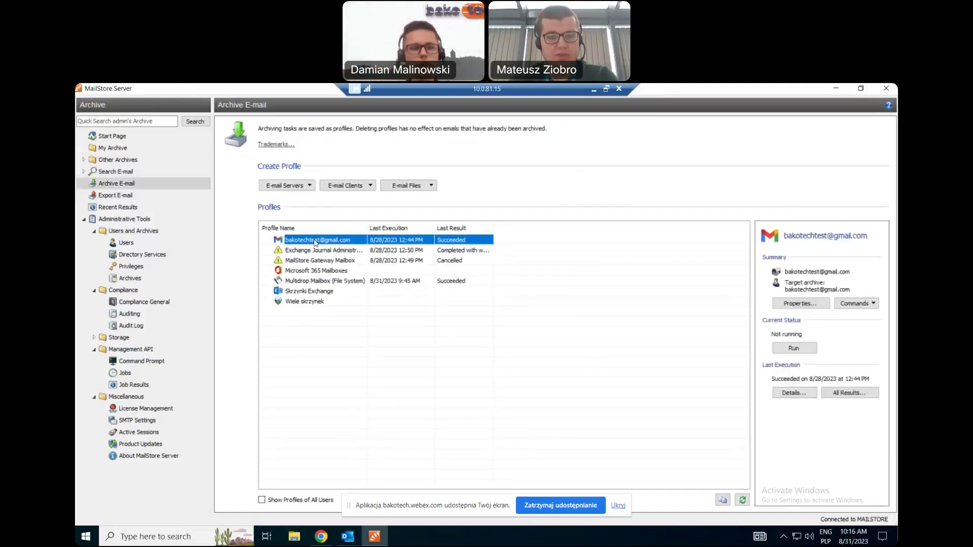
left_click(304, 301)
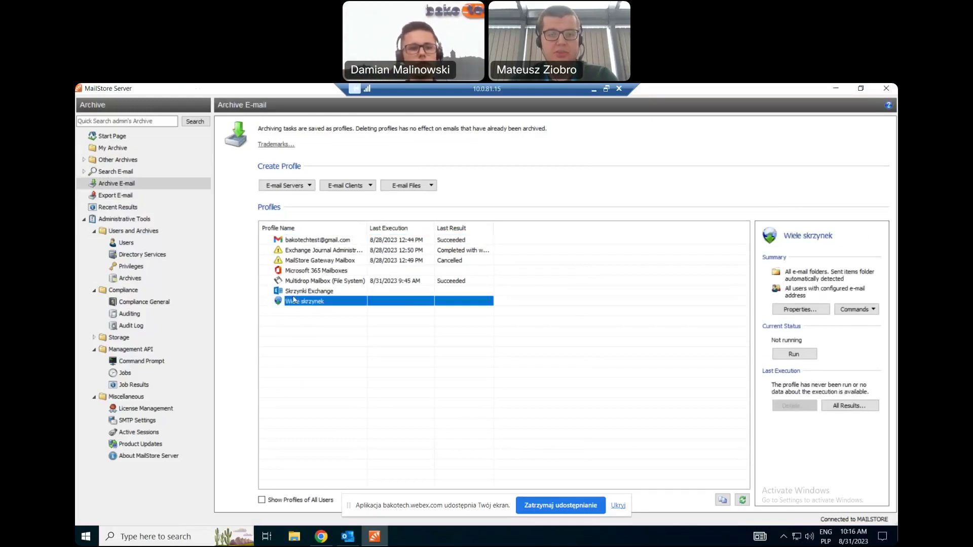
left_click(792, 315)
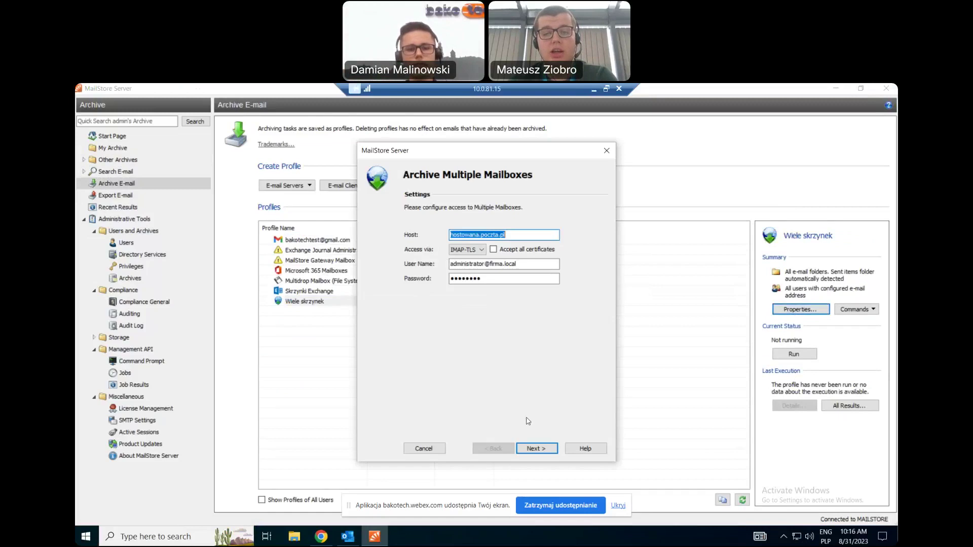
Go to the Multiple Mailboxes profile's advanced settings and open its Delete options.
left_click(539, 448)
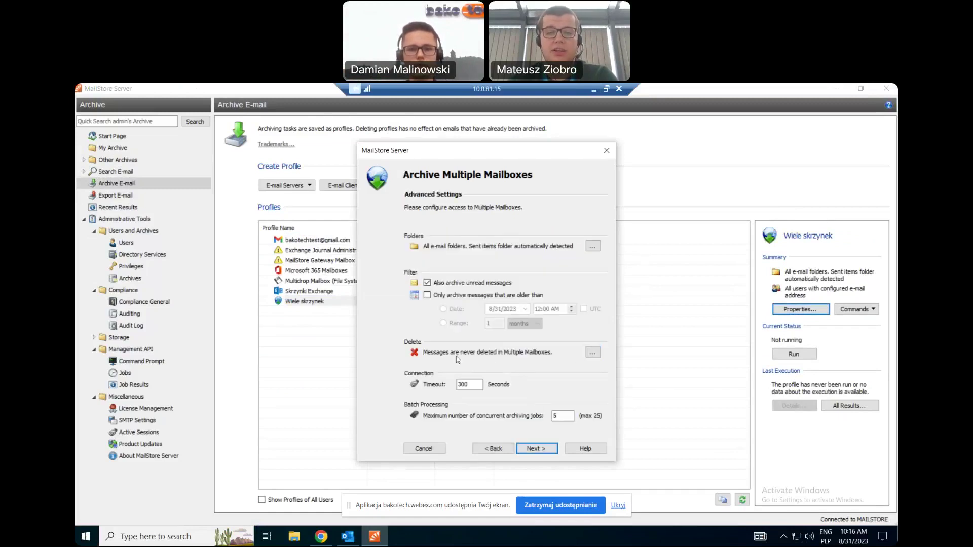
left_click(592, 352)
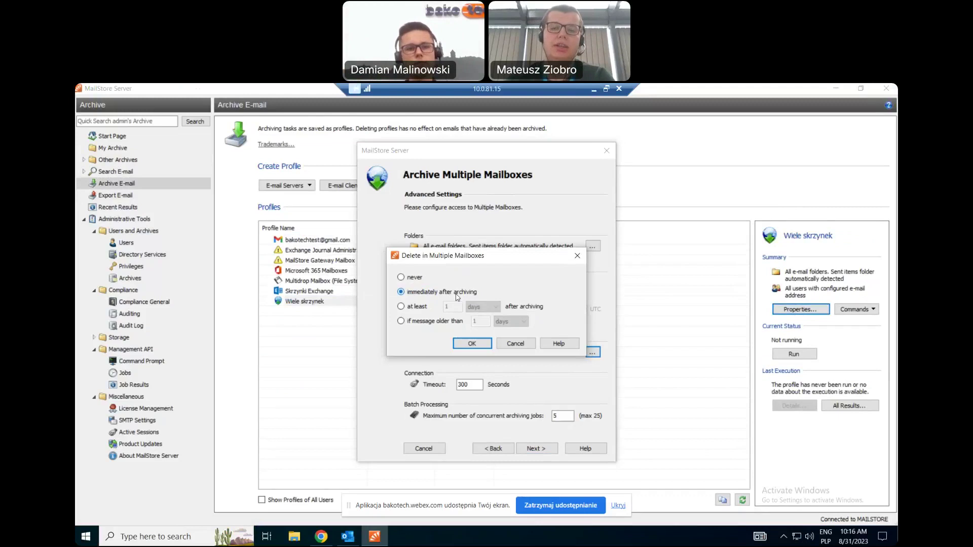
Try deleting at least 1 days after archiving if older than 1 years, then discard it.
left_click(422, 308)
left_click(483, 307)
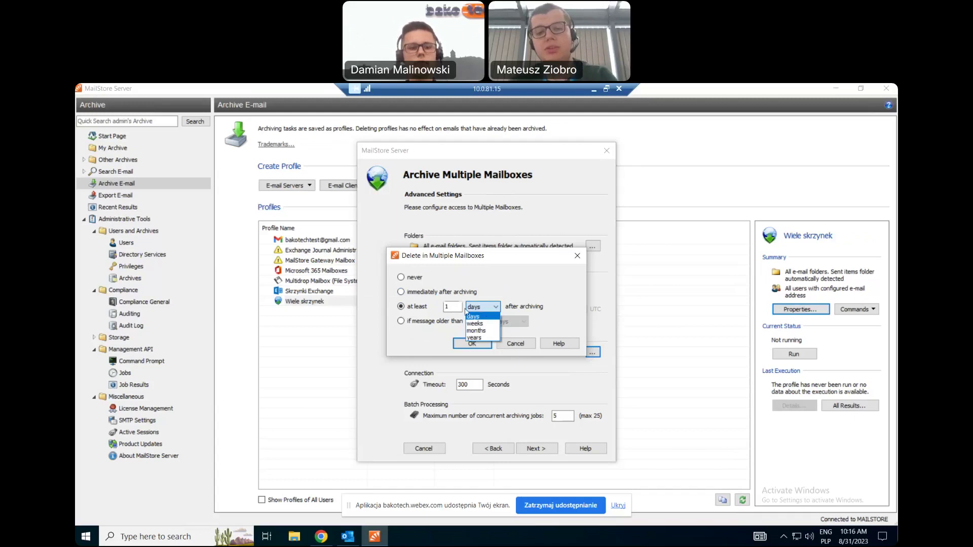
left_click(484, 311)
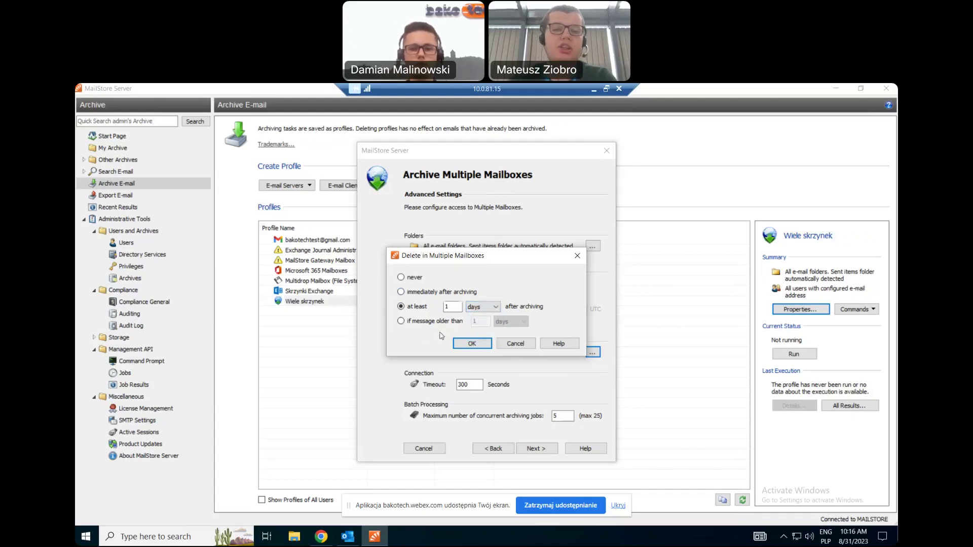
left_click(434, 321)
left_click(500, 318)
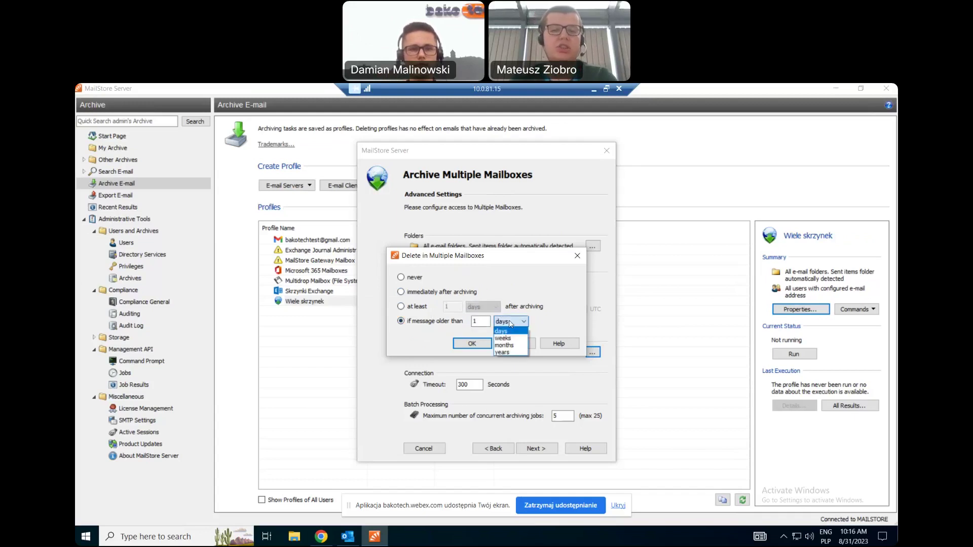
left_click(506, 353)
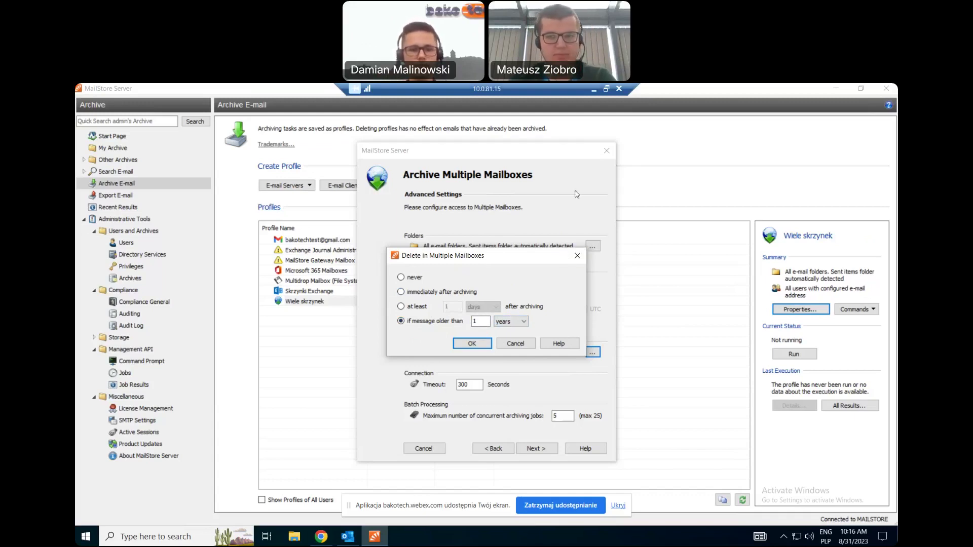
left_click(578, 256)
left_click(595, 89)
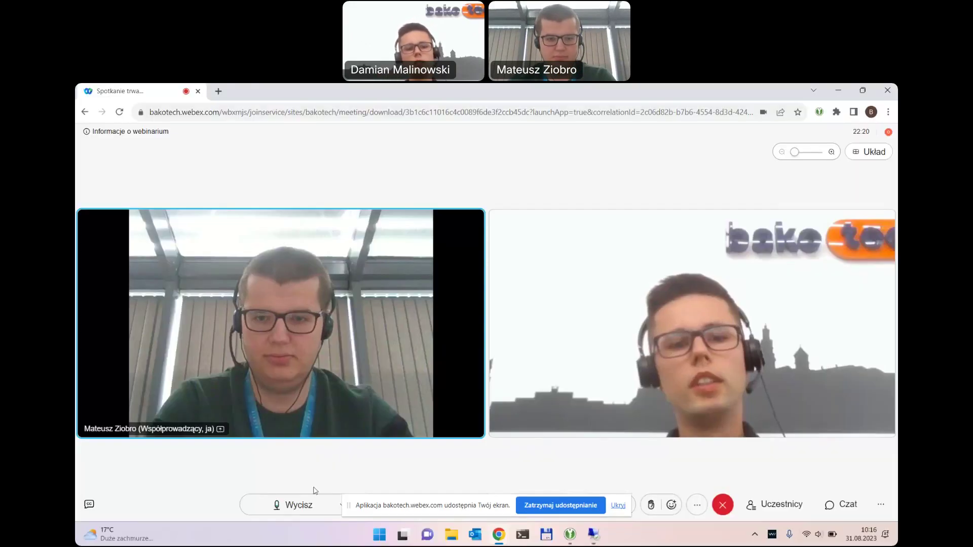
left_click(592, 533)
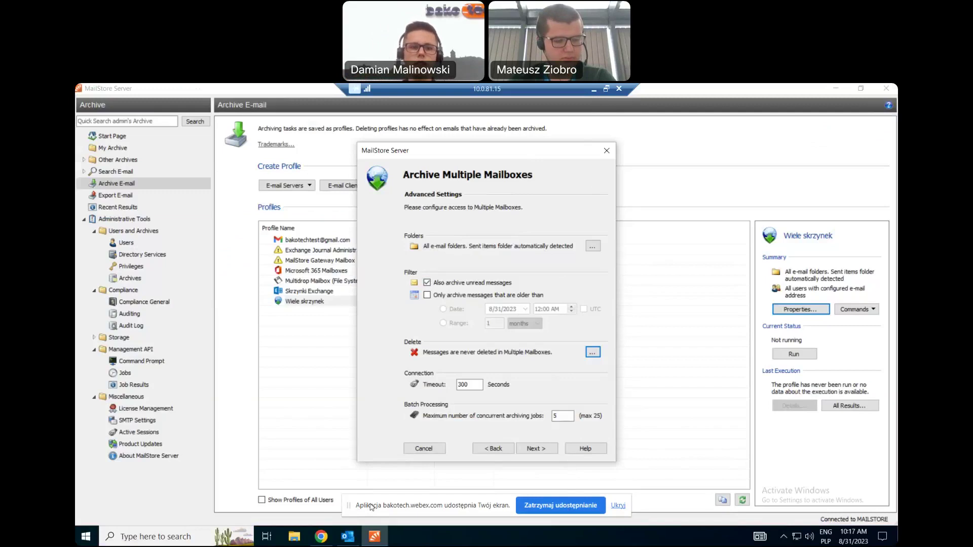
Dismiss the stray pop-up menu and close the Wiele skrzynek profile settings, showing the Webex view.
right_click(370, 506)
left_click(347, 479)
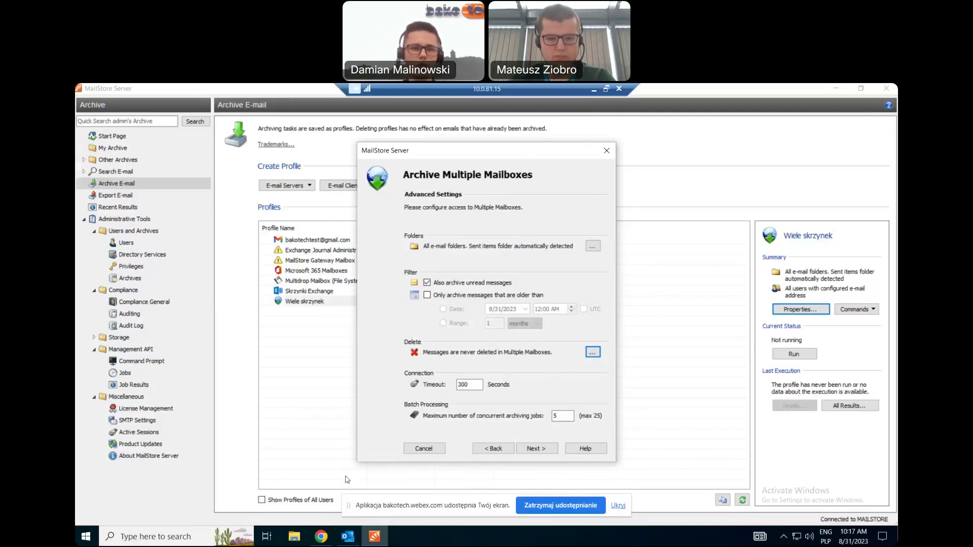
left_click(606, 155)
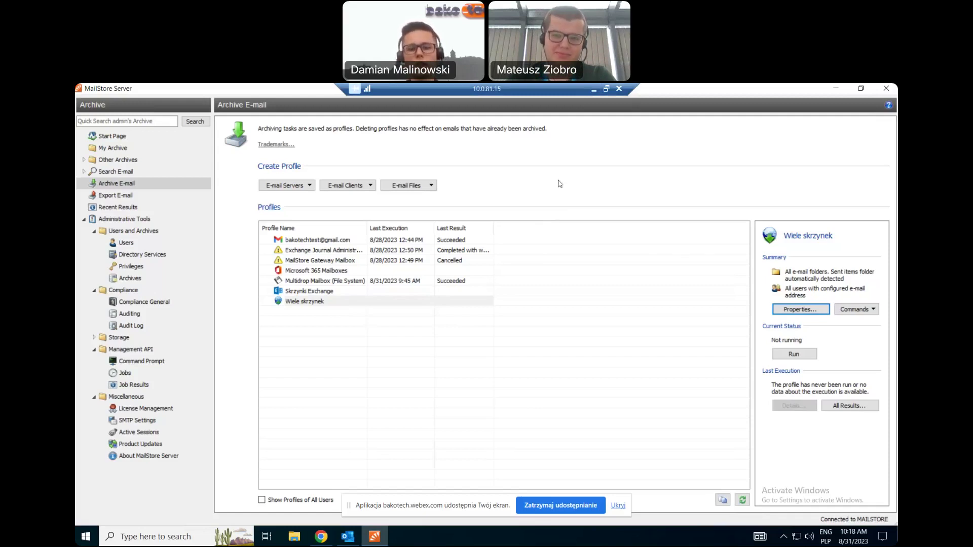
left_click(592, 90)
Unmute, return to the MailStore session, and open the last user's properties from the Users list.
left_click(269, 506)
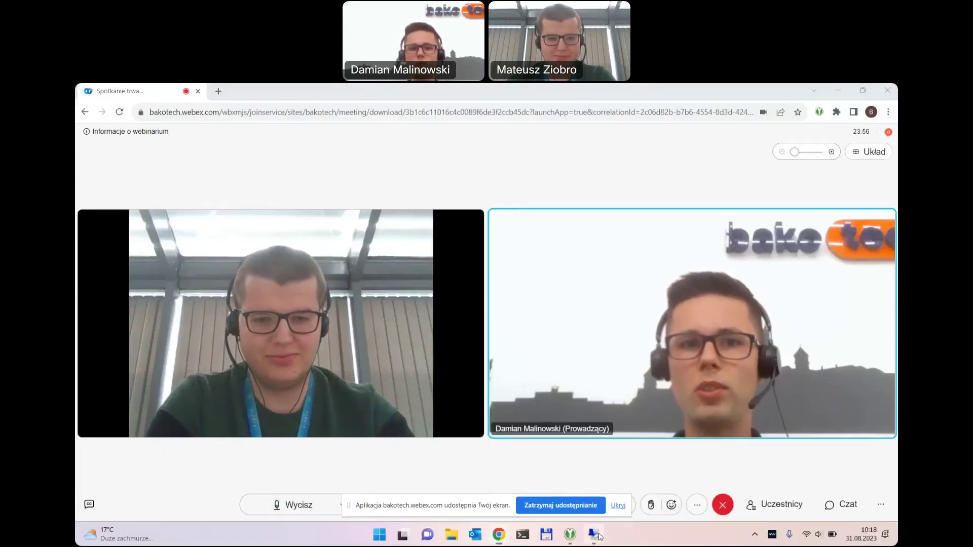
left_click(594, 535)
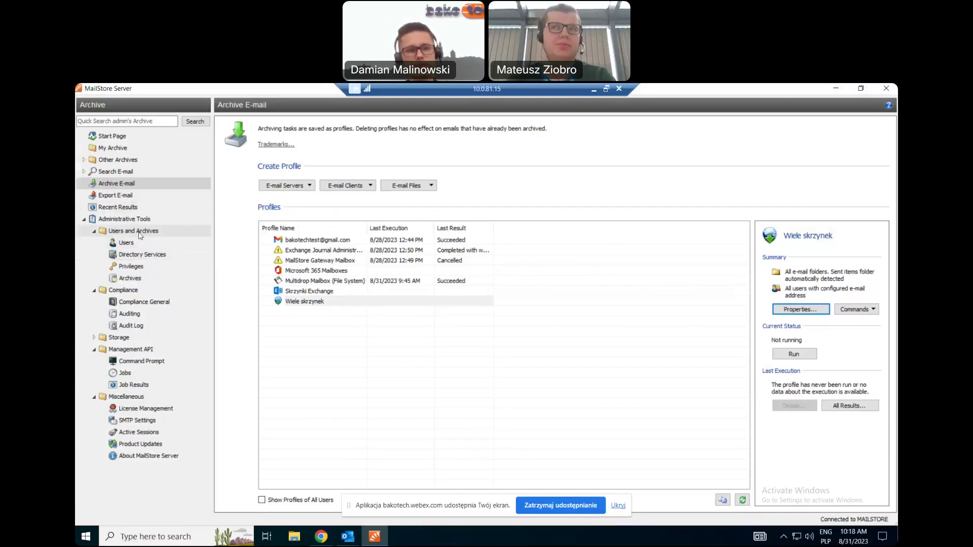
left_click(136, 243)
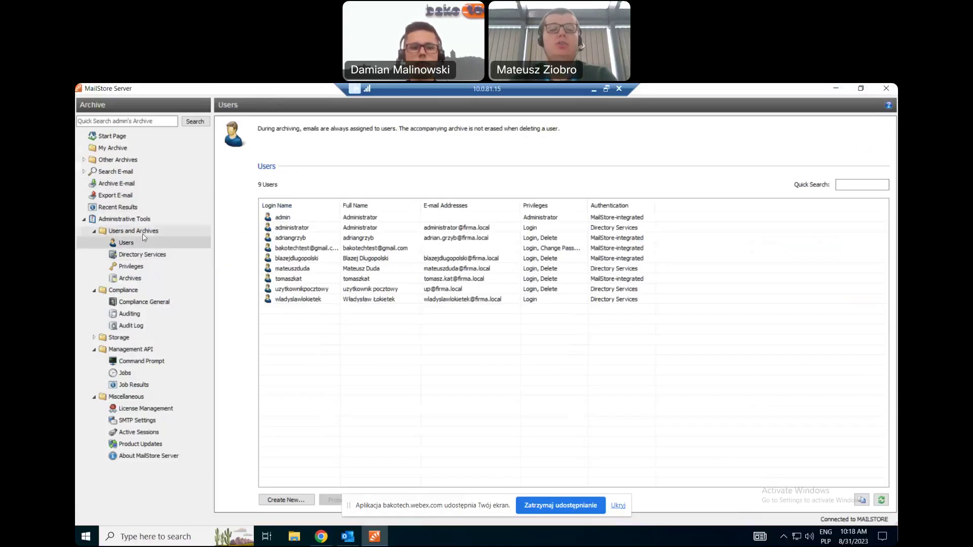
left_click(310, 300)
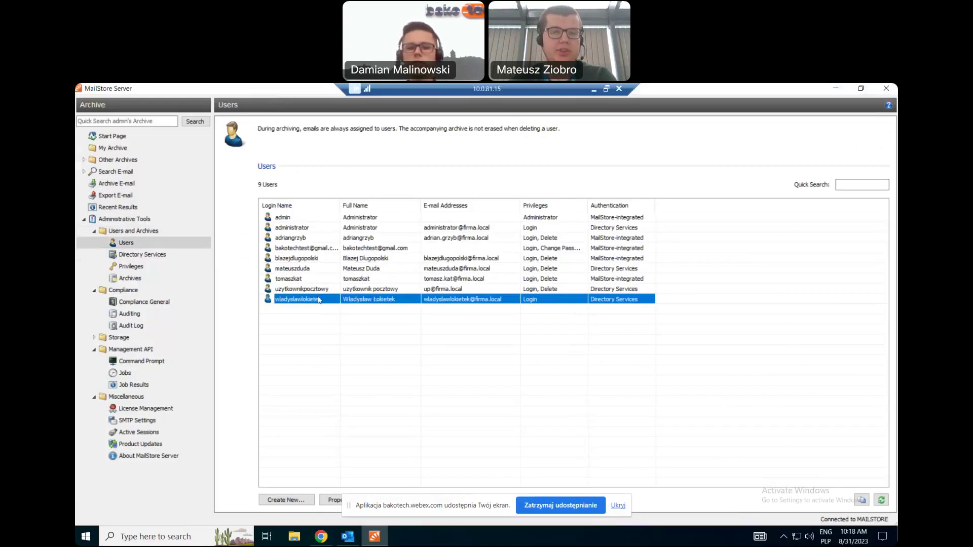
double_click(320, 299)
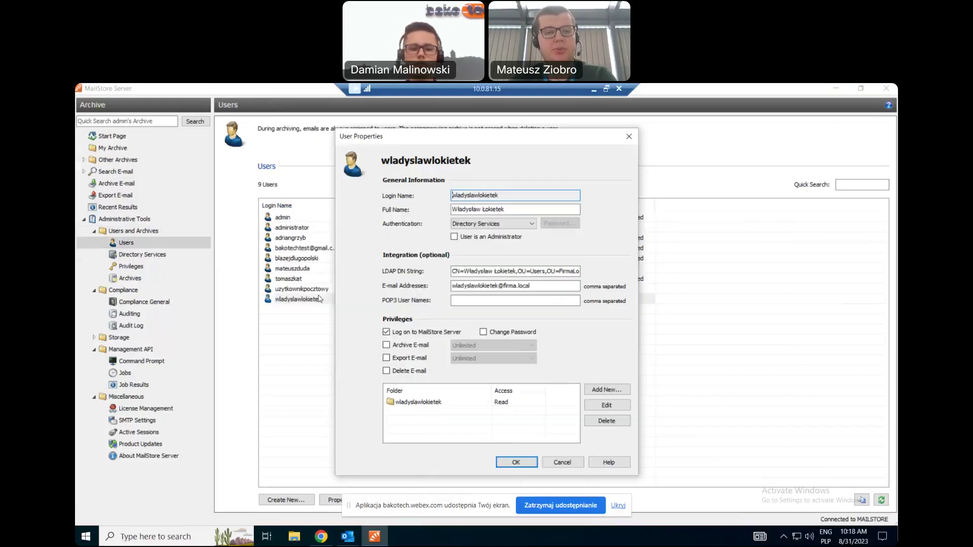
Grant the user the Archive E-mail privilege and add Delete to their own folder's access rights.
left_click(410, 346)
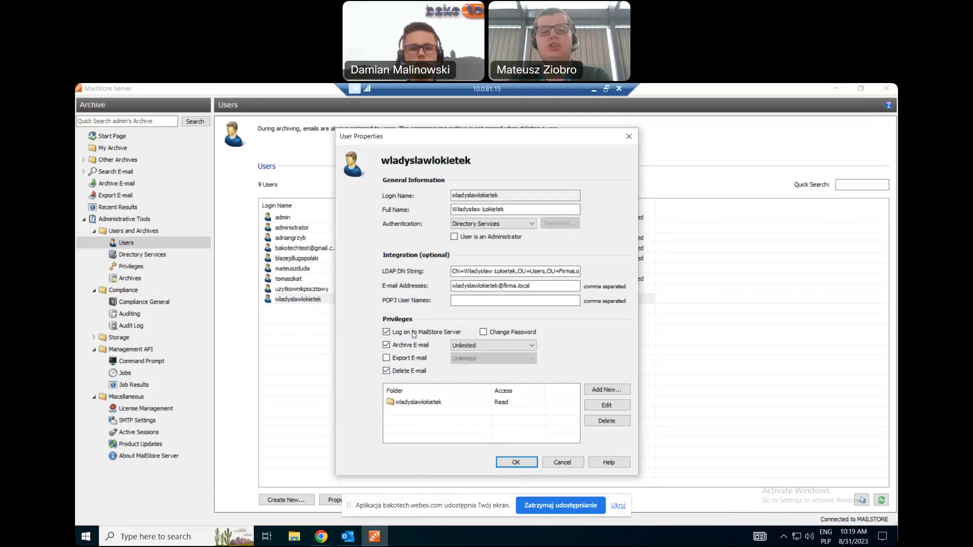
left_click(459, 402)
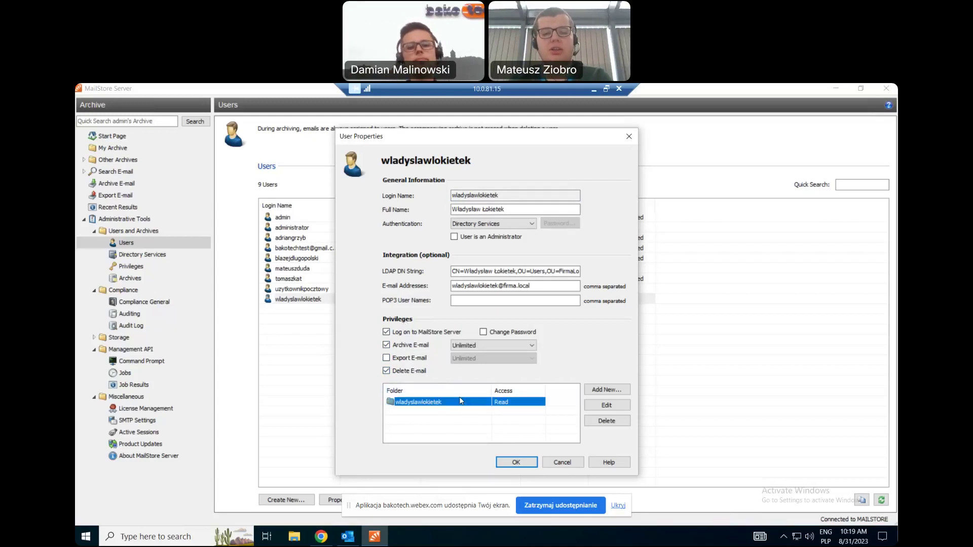
left_click(618, 408)
left_click(446, 323)
left_click(456, 347)
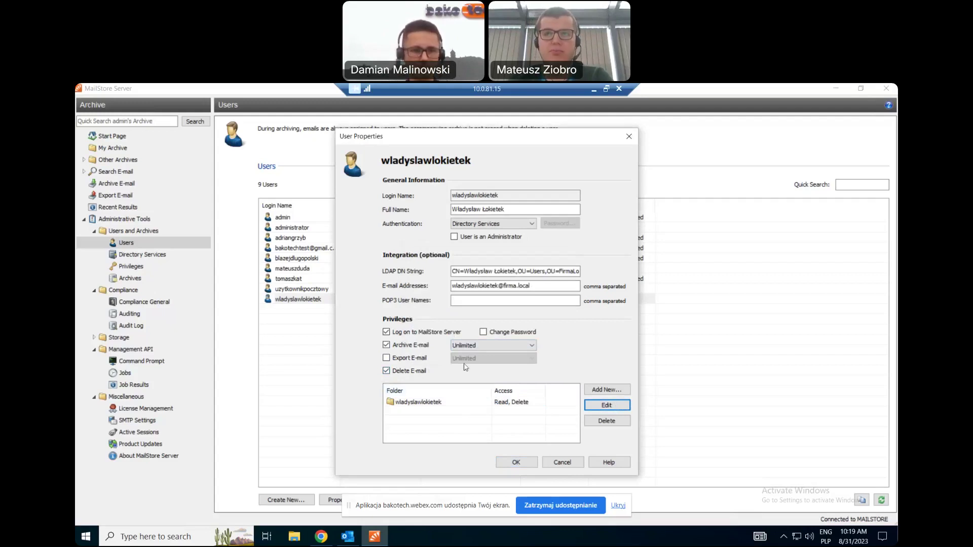
Switch to the Webex view and back, then start adding access to another folder.
left_click(594, 90)
left_click(594, 535)
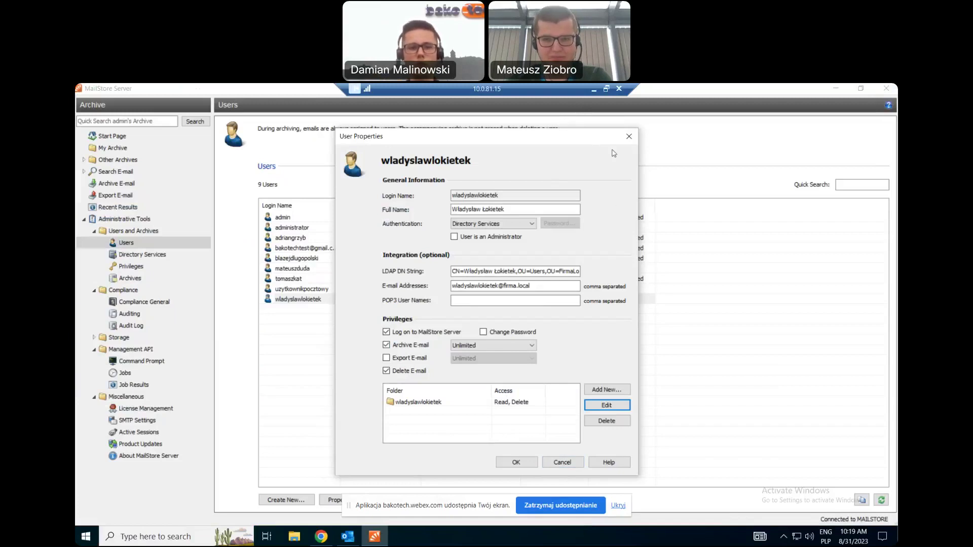
left_click(592, 89)
left_click(593, 535)
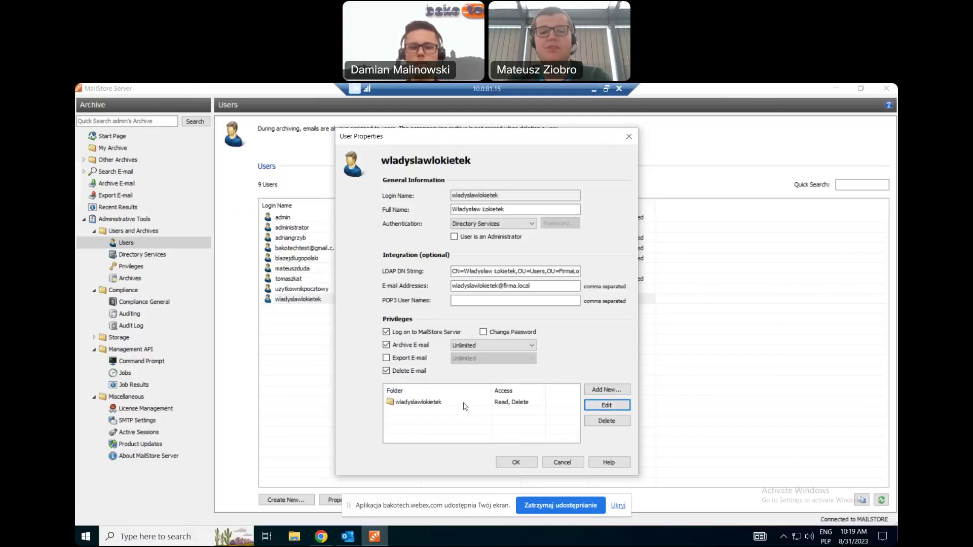
left_click(410, 405)
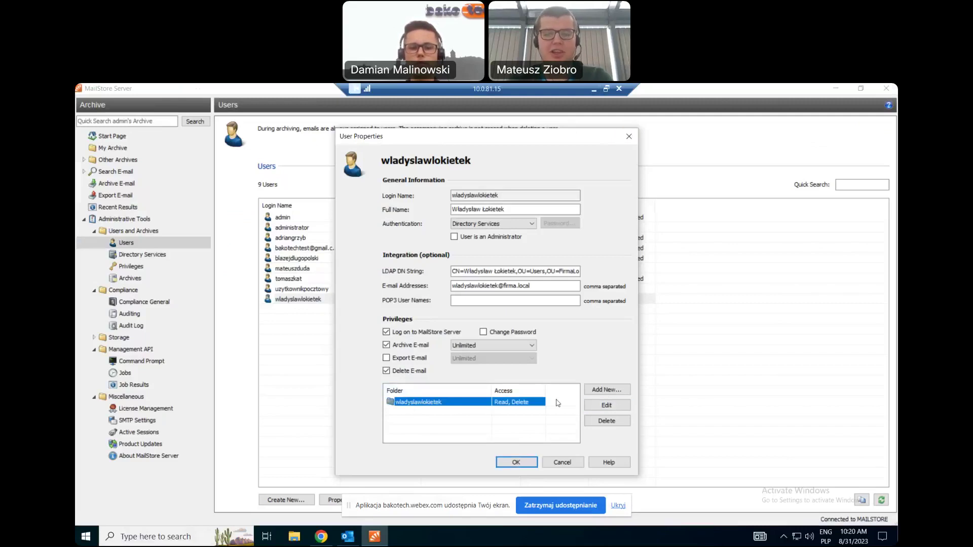
left_click(607, 389)
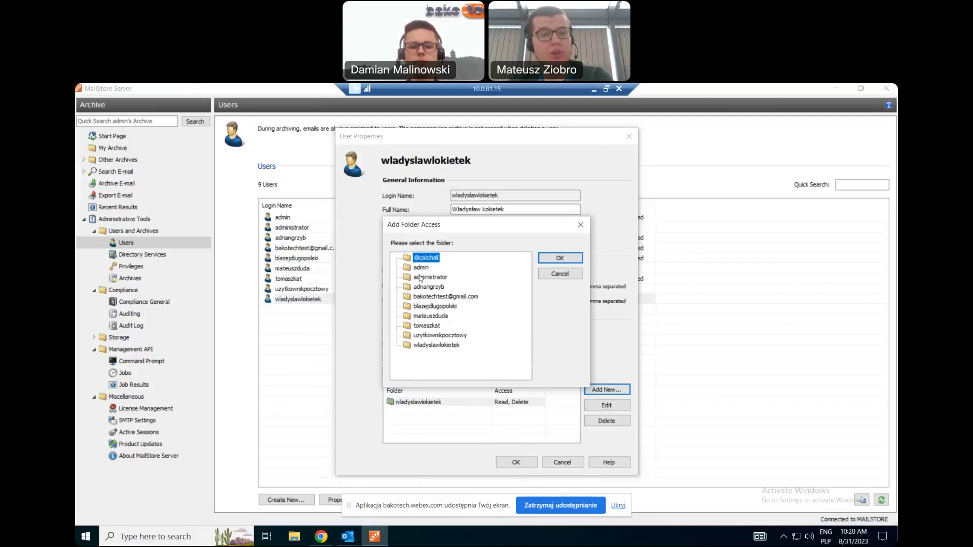
Give Read access to another user's archive folder, then close a second folder picker unused.
left_click(419, 276)
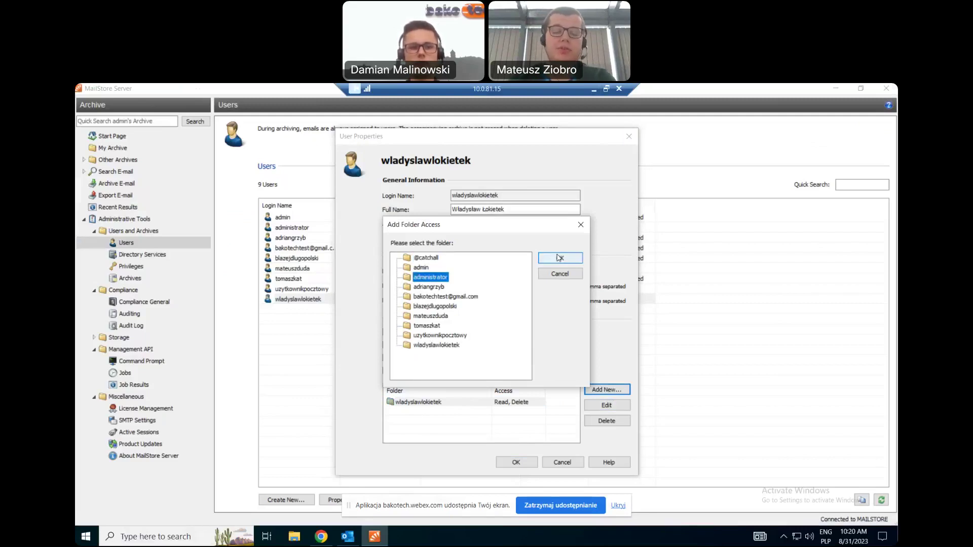
left_click(429, 287)
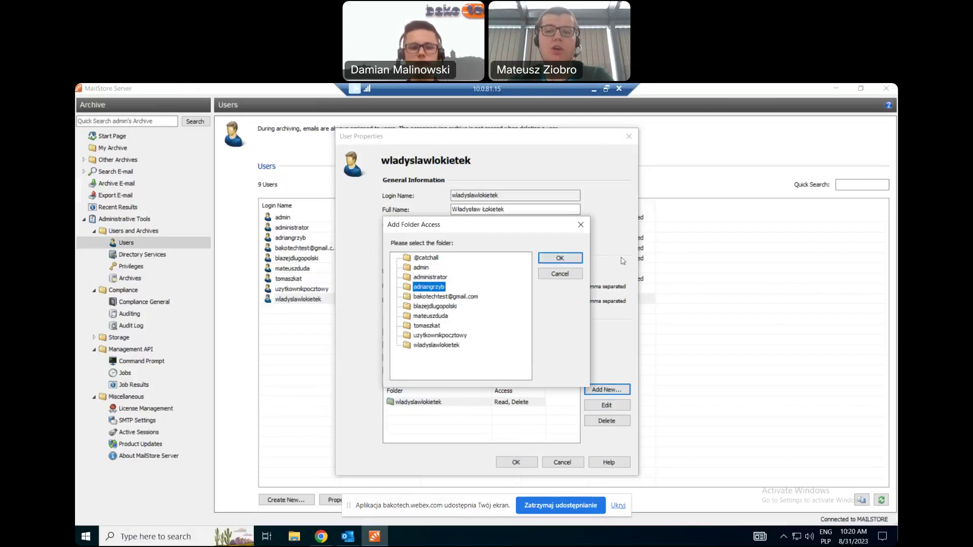
left_click(580, 259)
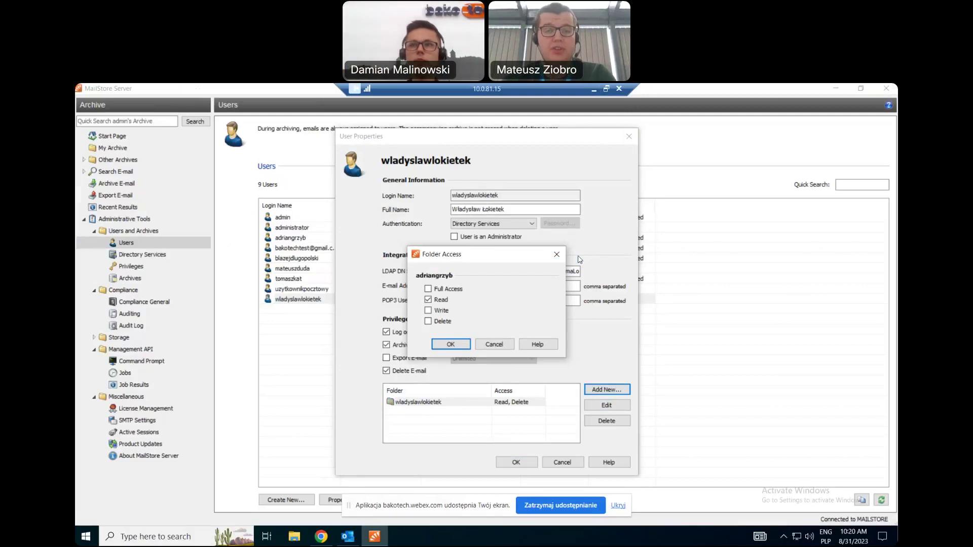
left_click(462, 342)
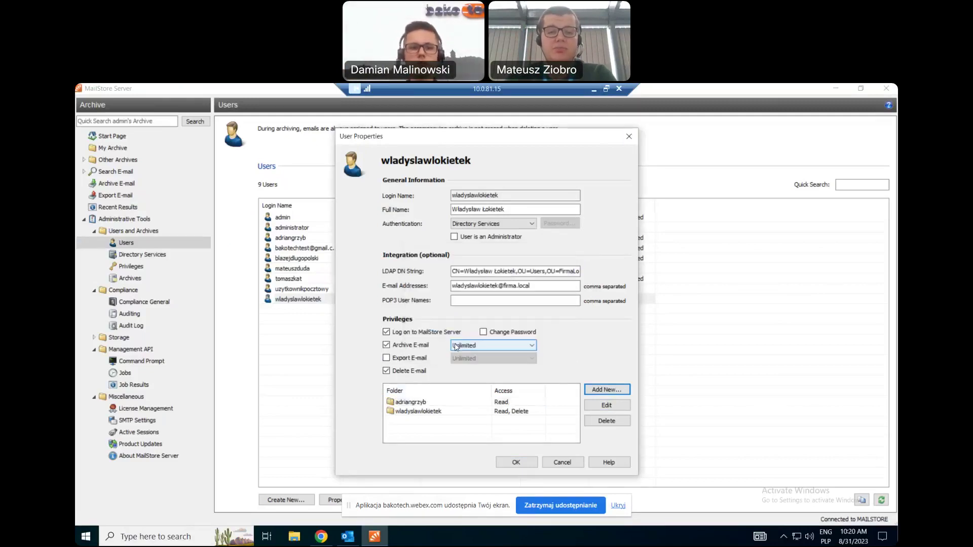
left_click(627, 392)
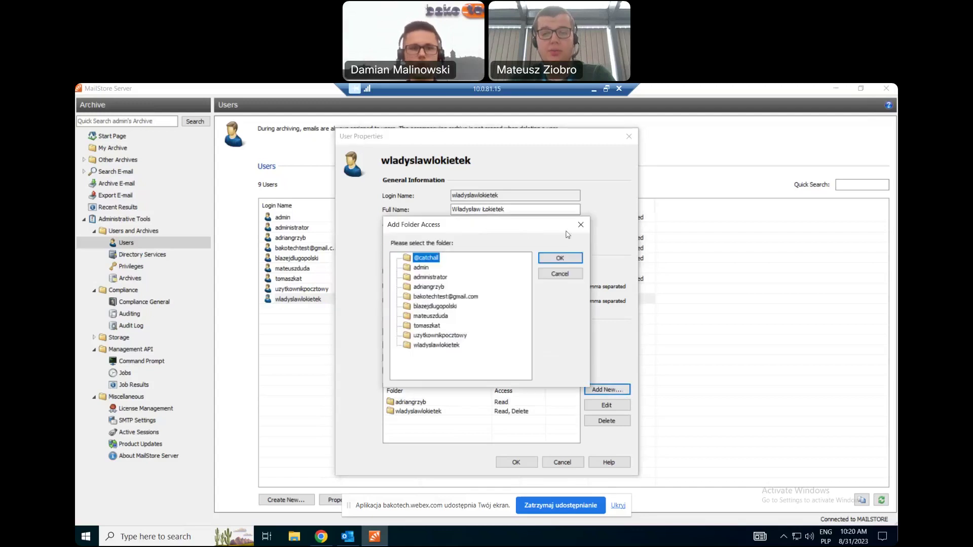
left_click(580, 225)
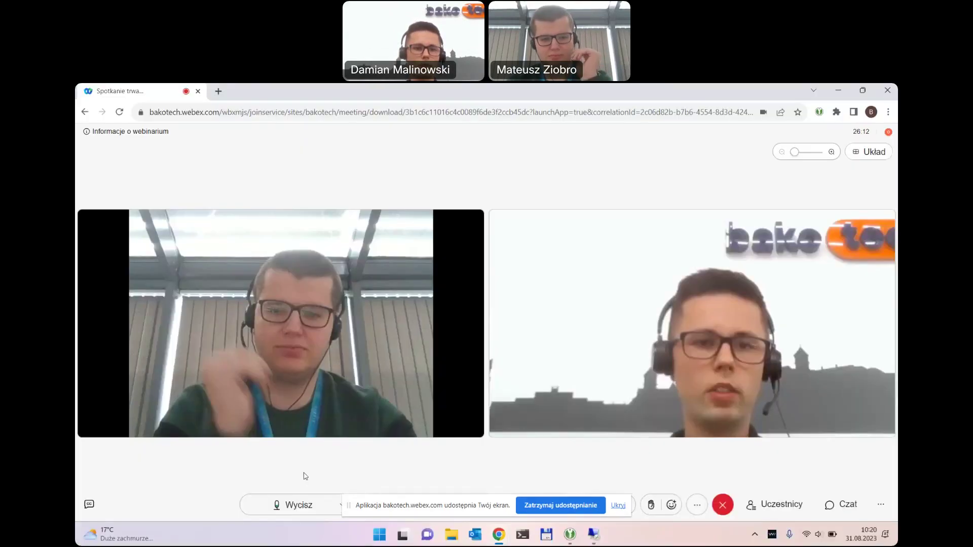
left_click(594, 89)
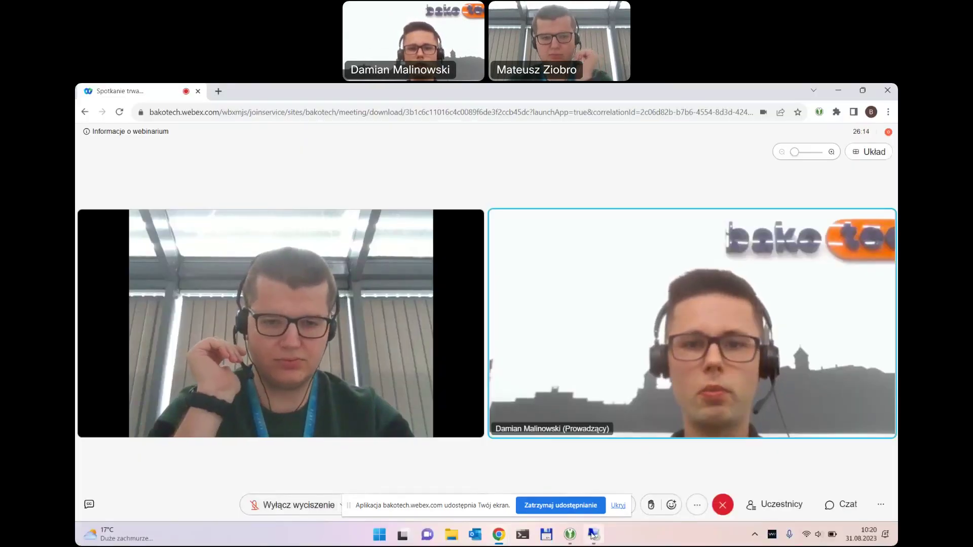
left_click(590, 533)
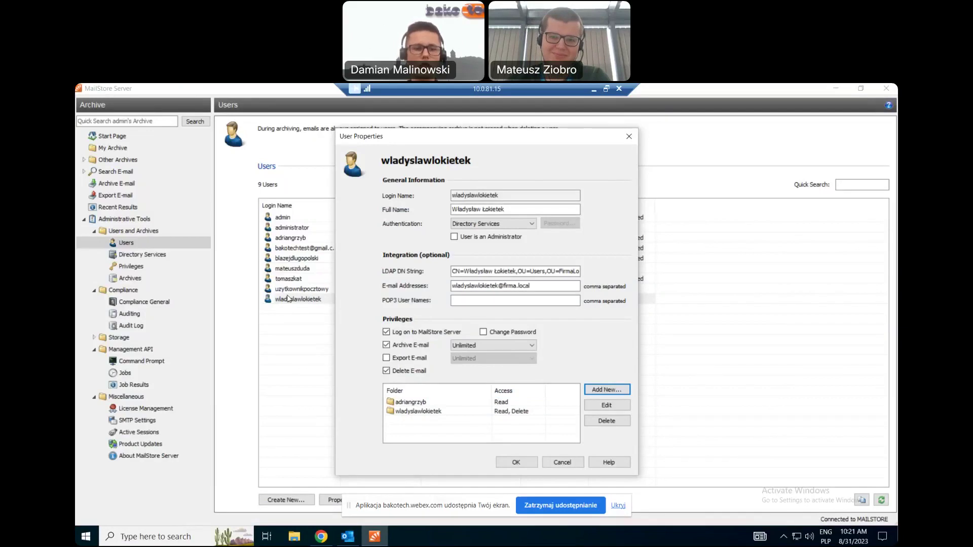
Close the user's properties and restore the MailStore session listing the 9 users.
left_click(629, 136)
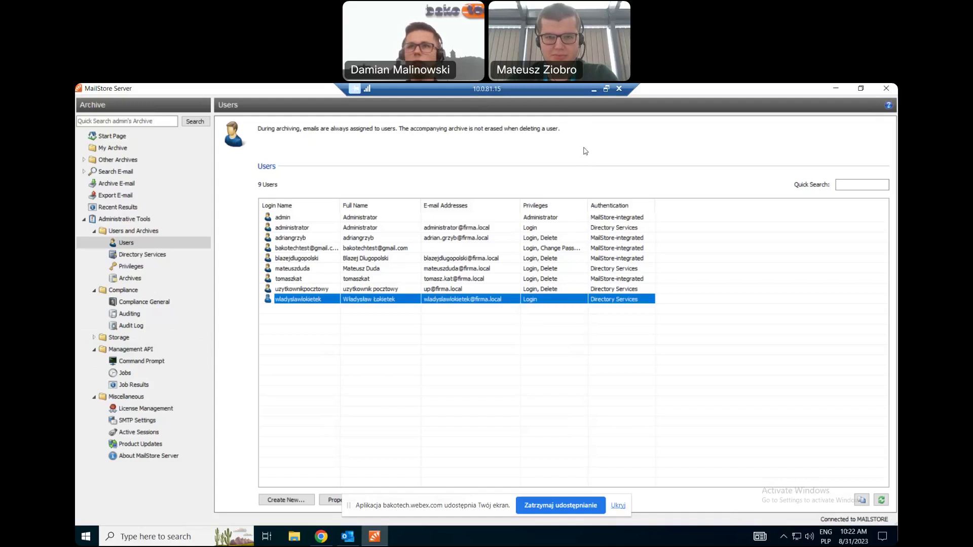
left_click(593, 89)
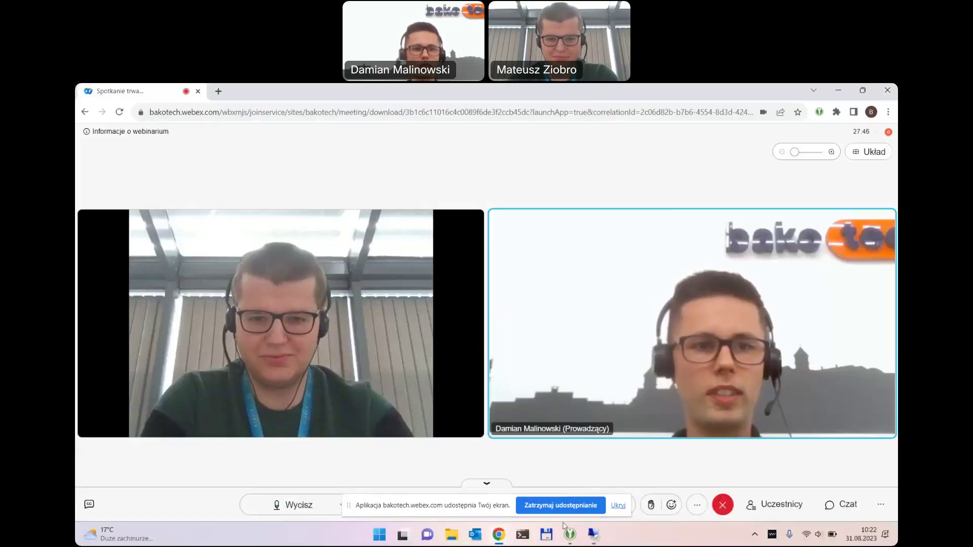
key("alt+Tab")
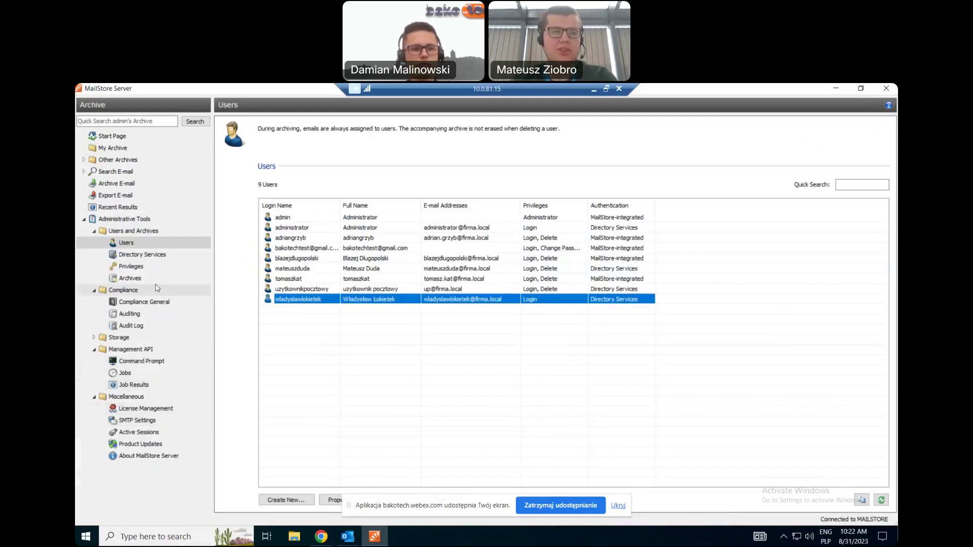
Open the retention policies under Compliance General and bring up the 5lat policy's properties.
left_click(144, 302)
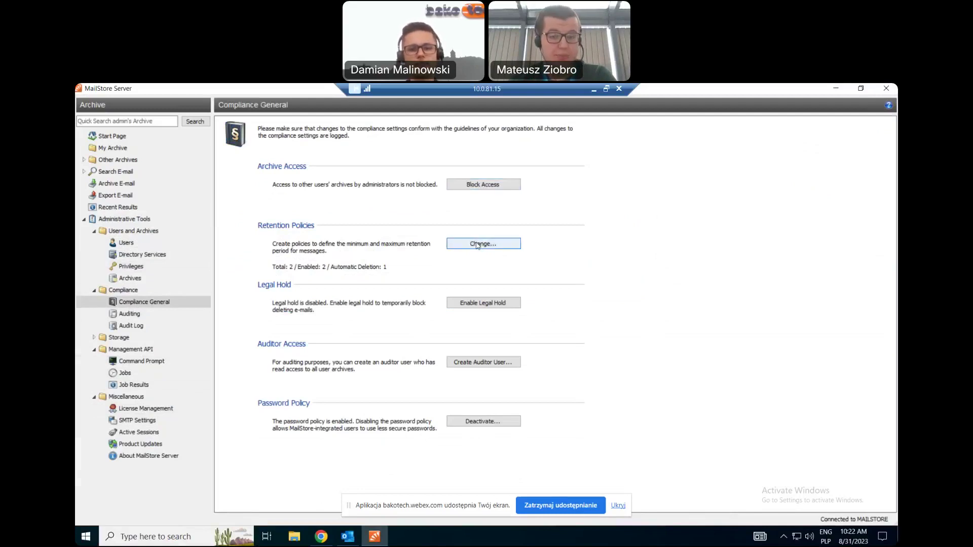
left_click(477, 244)
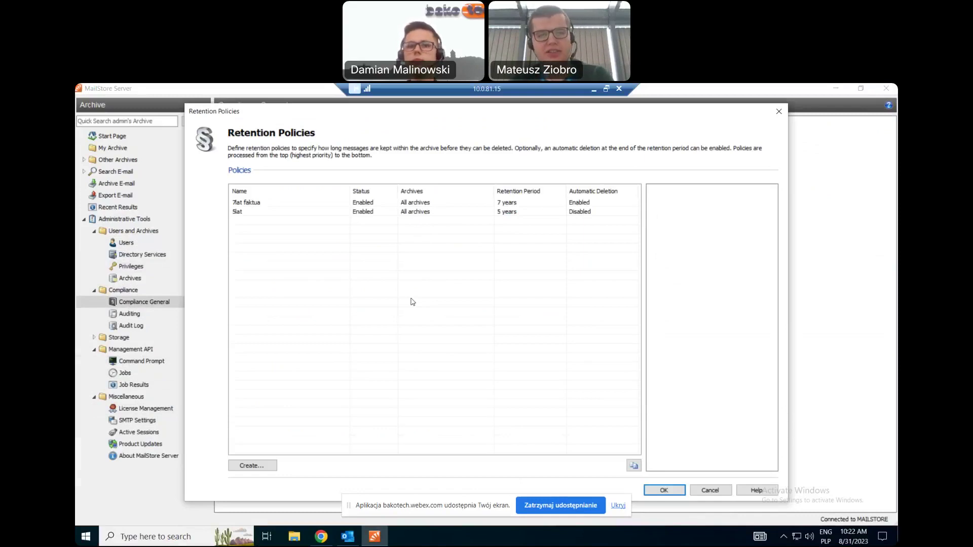
left_click(261, 214)
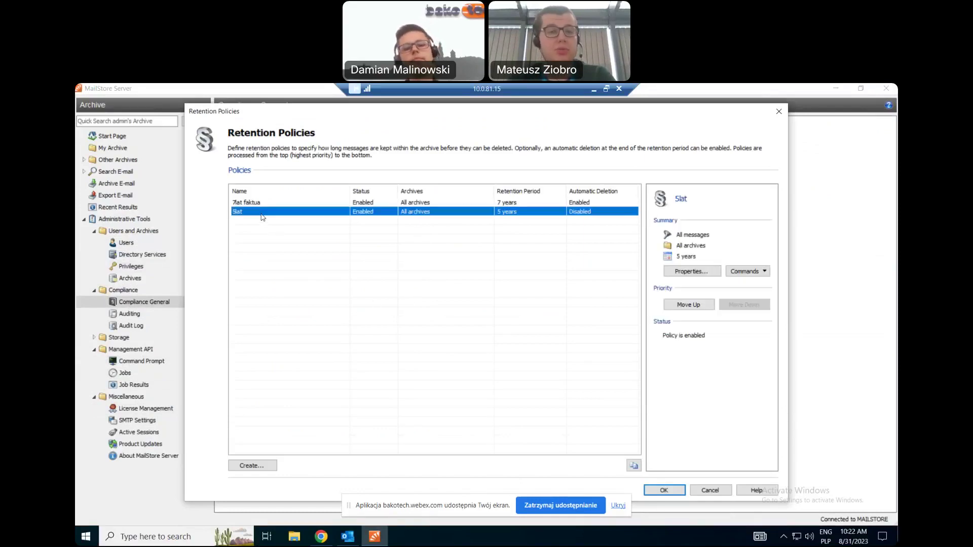
left_click(690, 273)
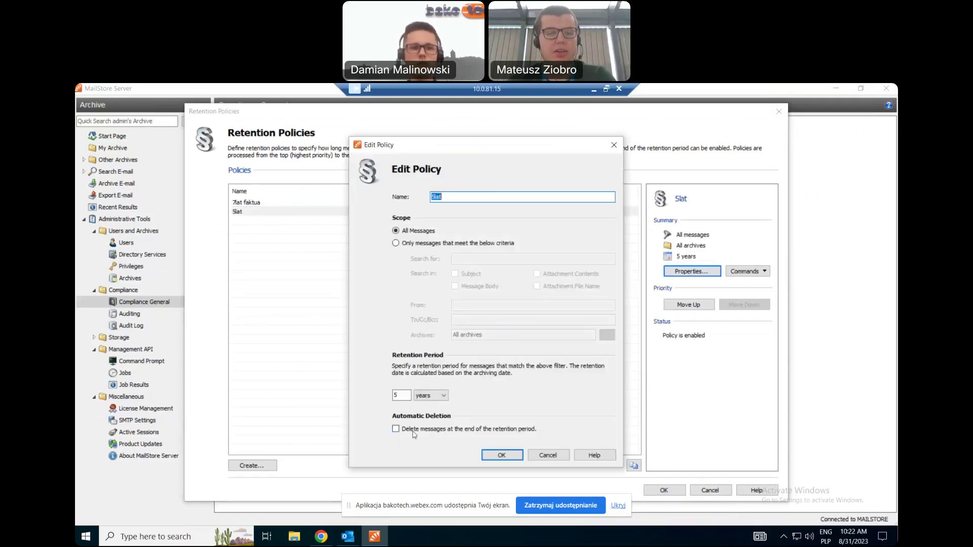
Inspect the 5lat name and 5-year retention period, then close the policy without saving.
left_click(455, 197)
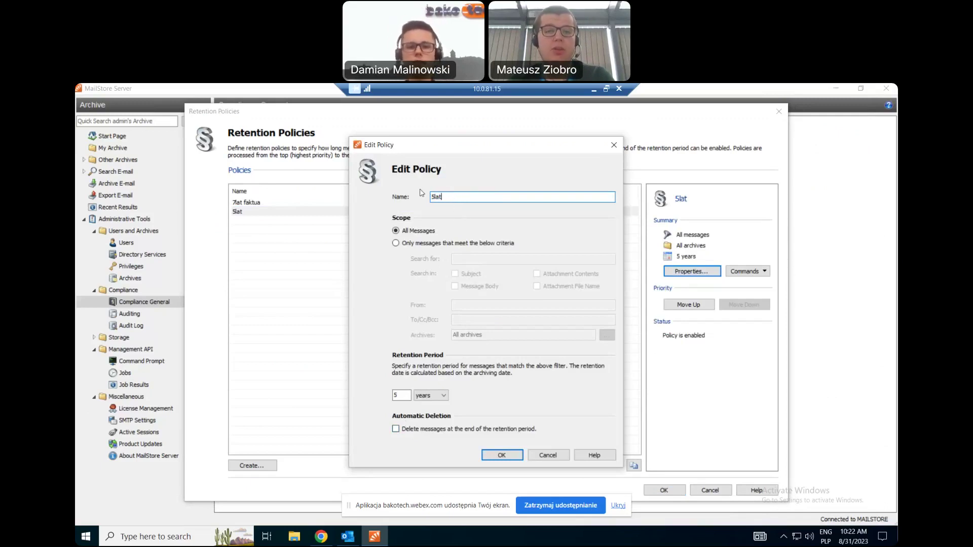
double_click(401, 395)
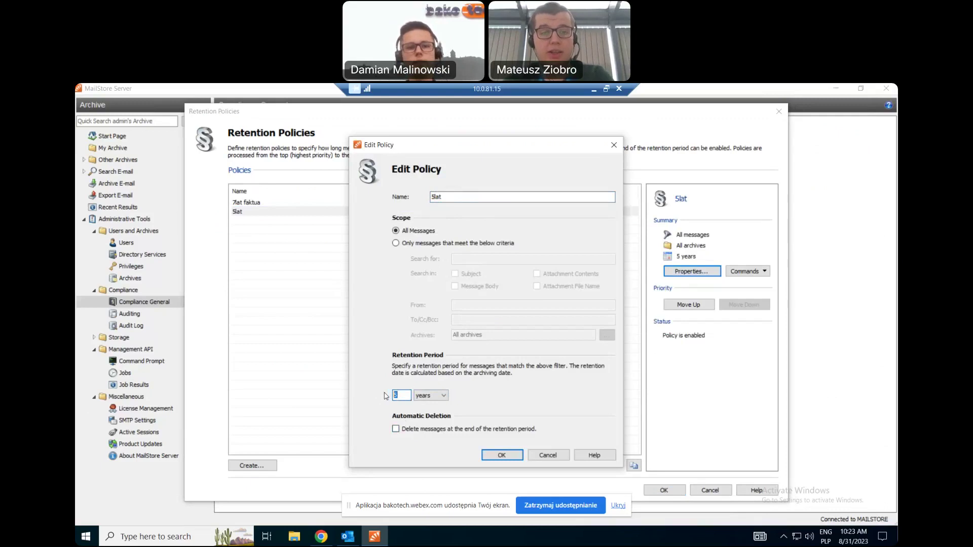
left_click(615, 144)
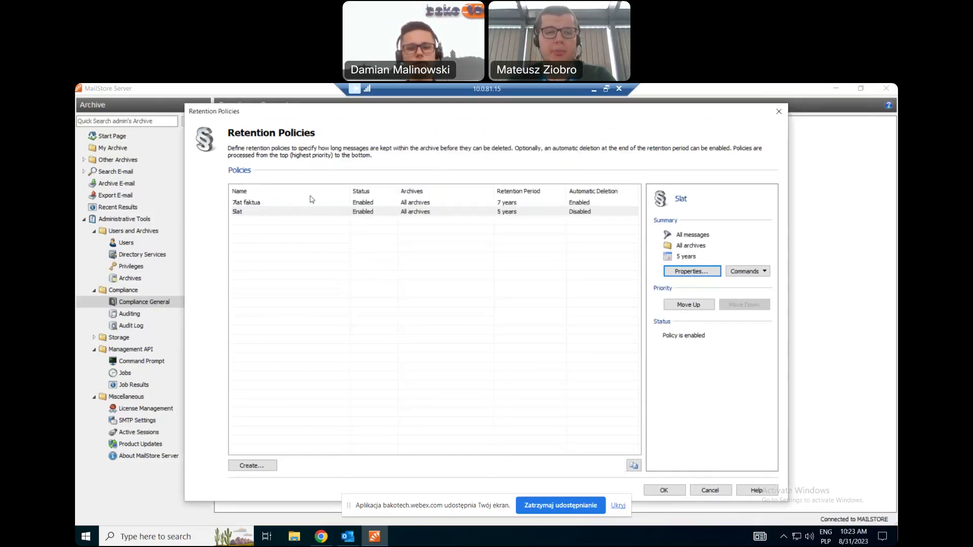
Review 7lat faktua's Faktury search term and 7-year period, close it unchanged, and show the meeting.
left_click(309, 205)
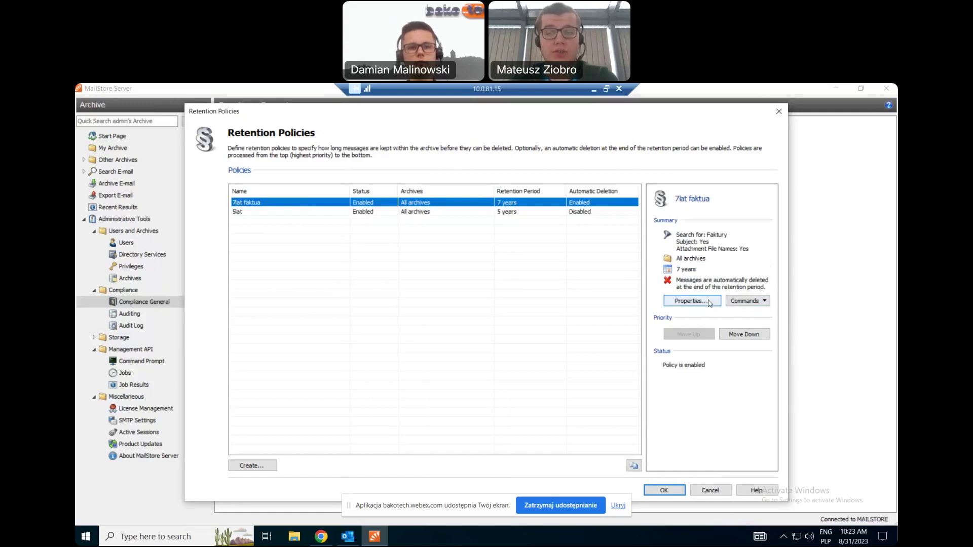
left_click(710, 302)
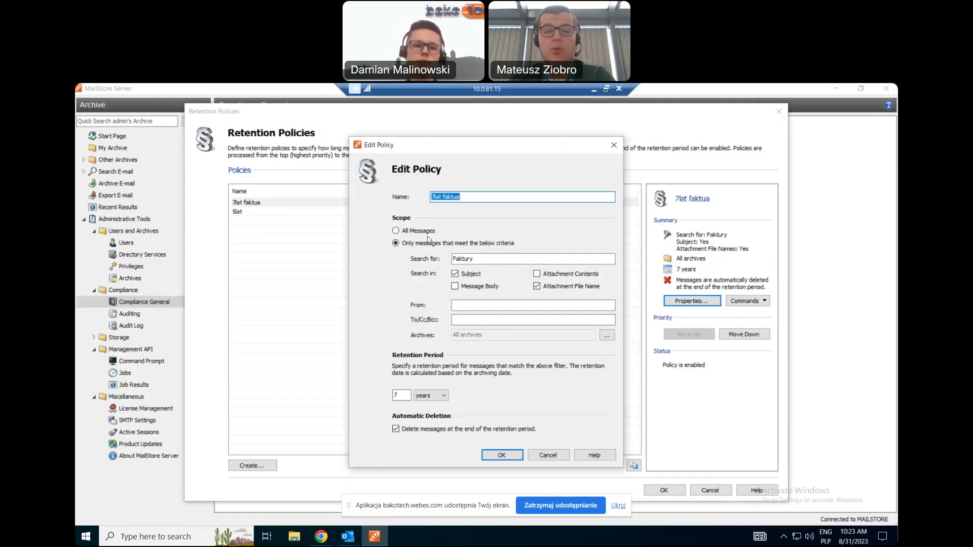
double_click(463, 259)
left_click(478, 259)
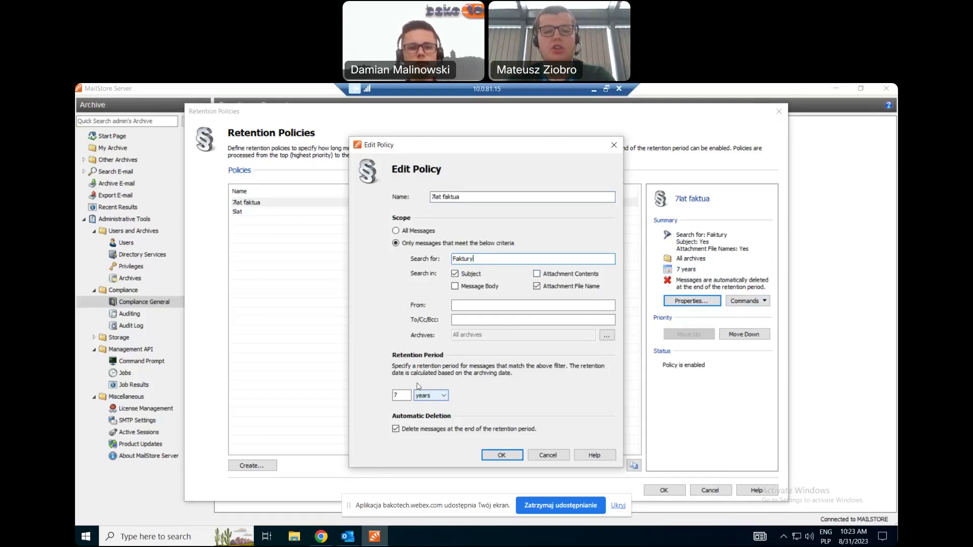
double_click(394, 395)
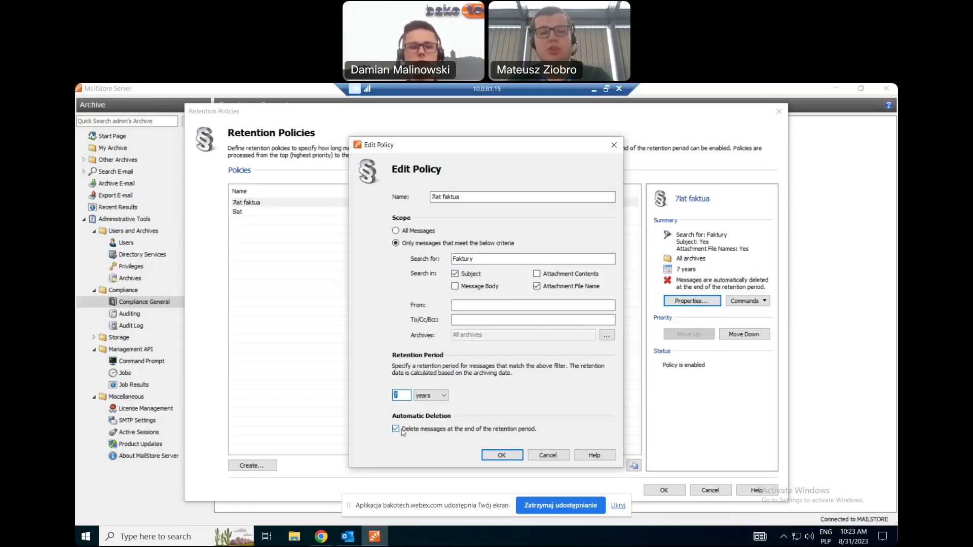
left_click(614, 145)
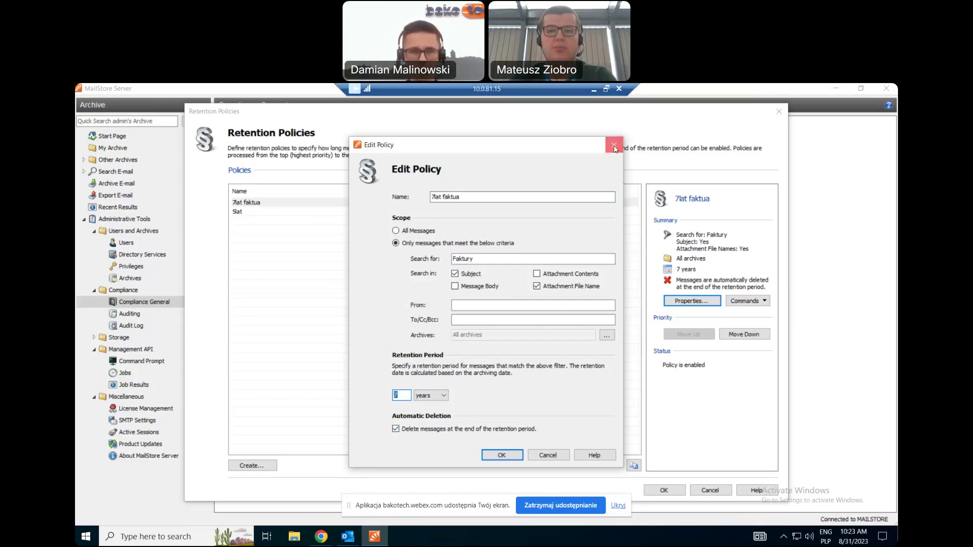
left_click(594, 90)
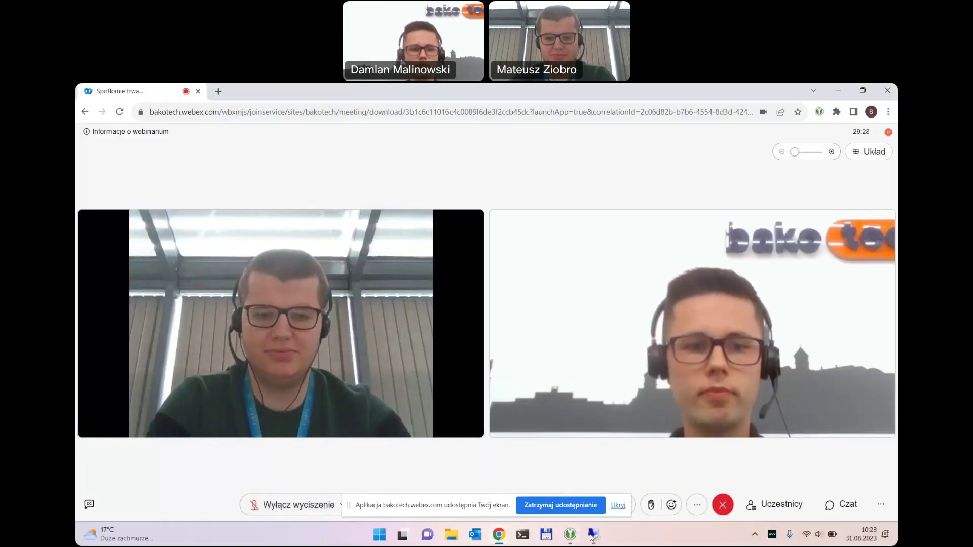
Restore the remote MailStore Server session showing the 7lat faktua and 5lat retention policies.
left_click(596, 536)
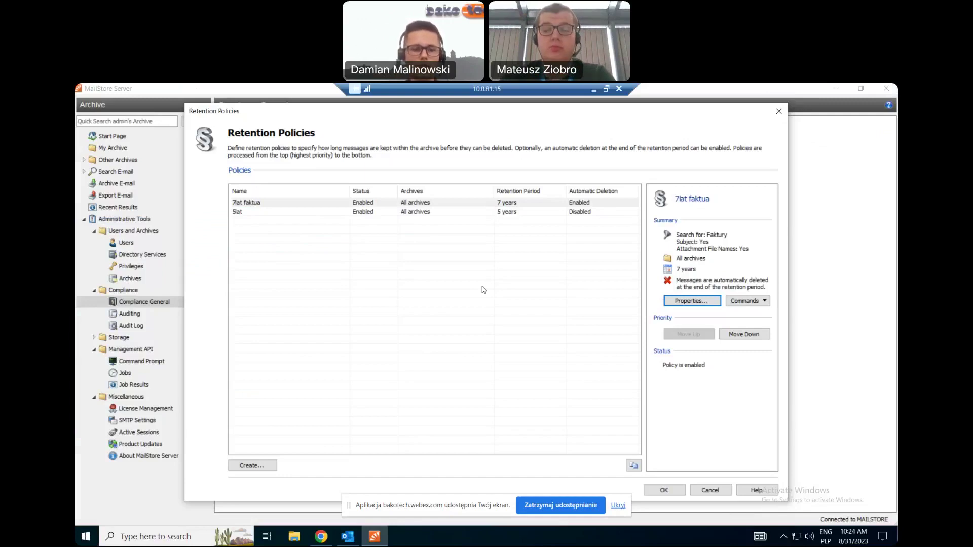
left_click(253, 465)
left_click(431, 396)
left_click(422, 405)
left_click(404, 396)
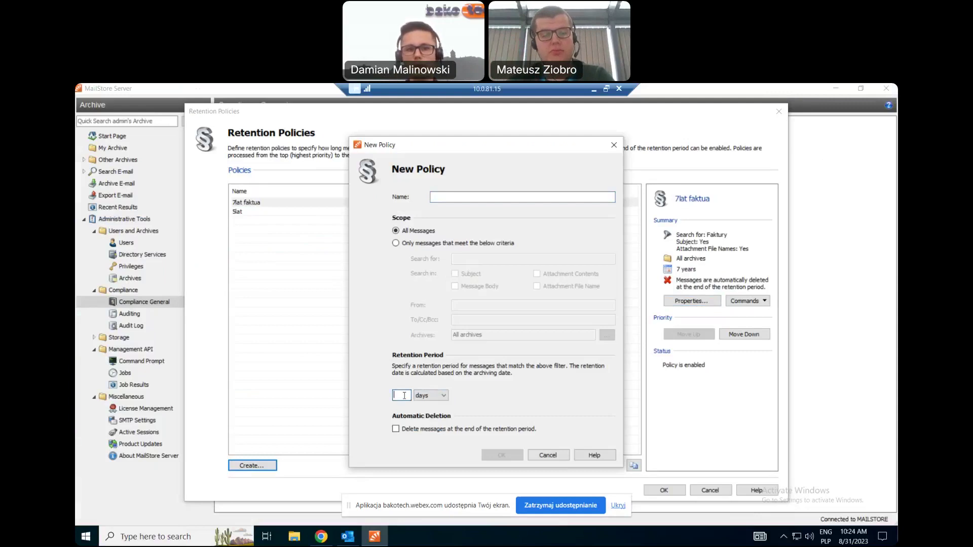
left_click(453, 196)
type("u")
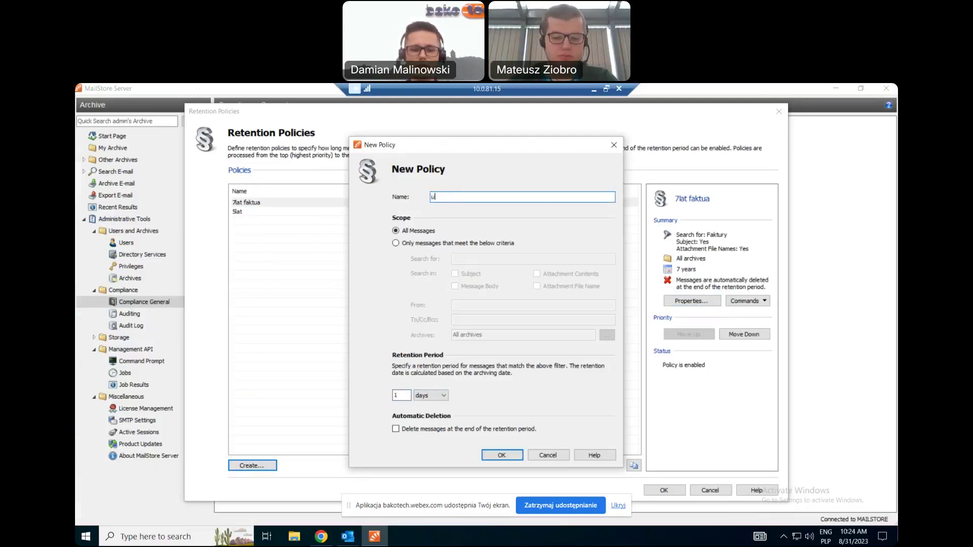
type("sunięcie")
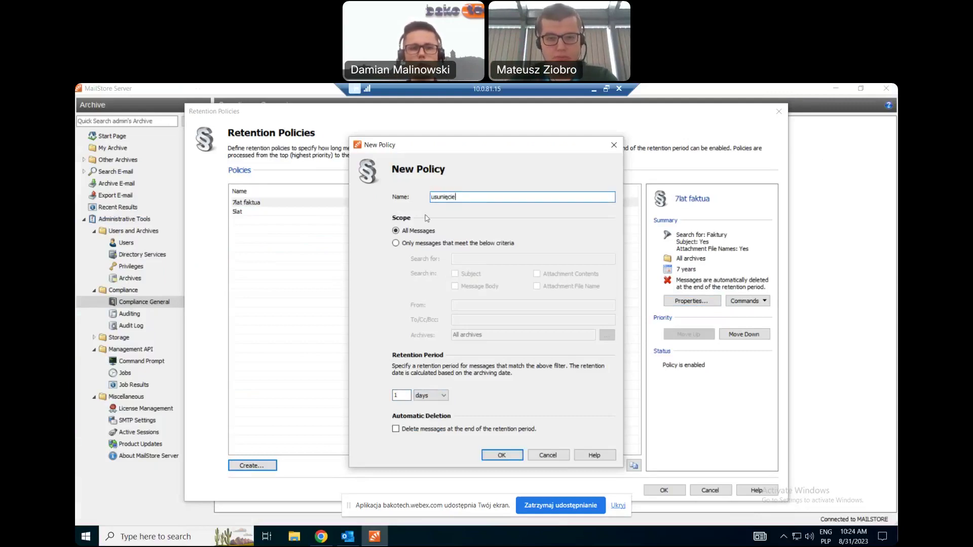
left_click(471, 243)
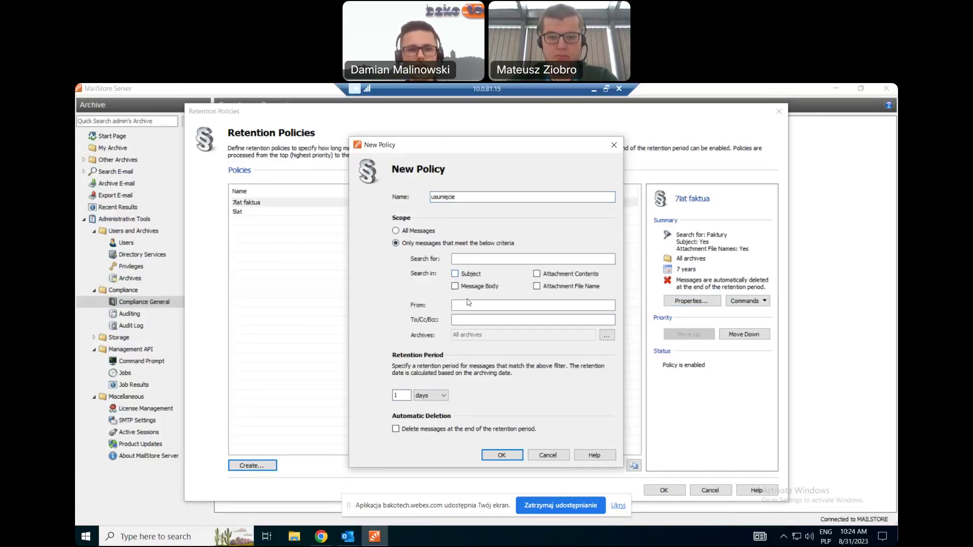
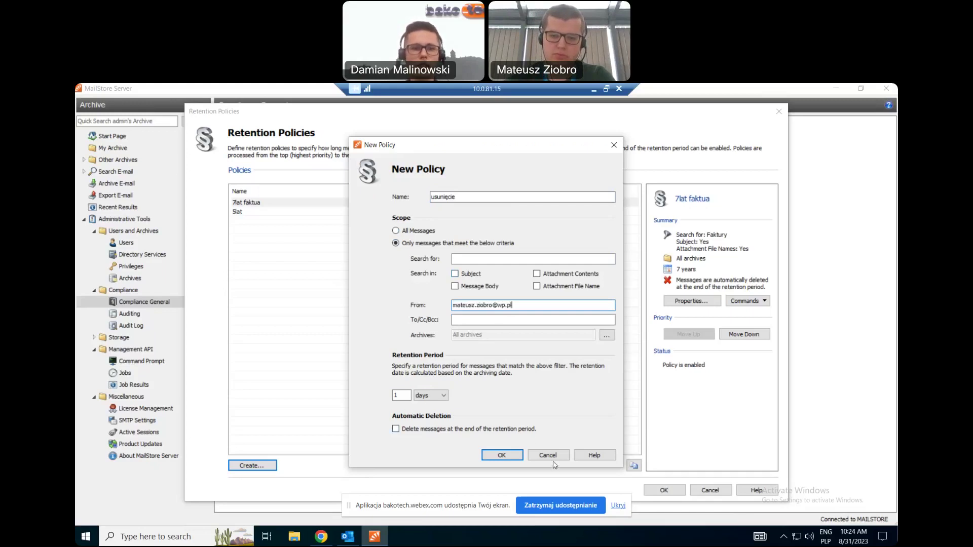
left_click(501, 430)
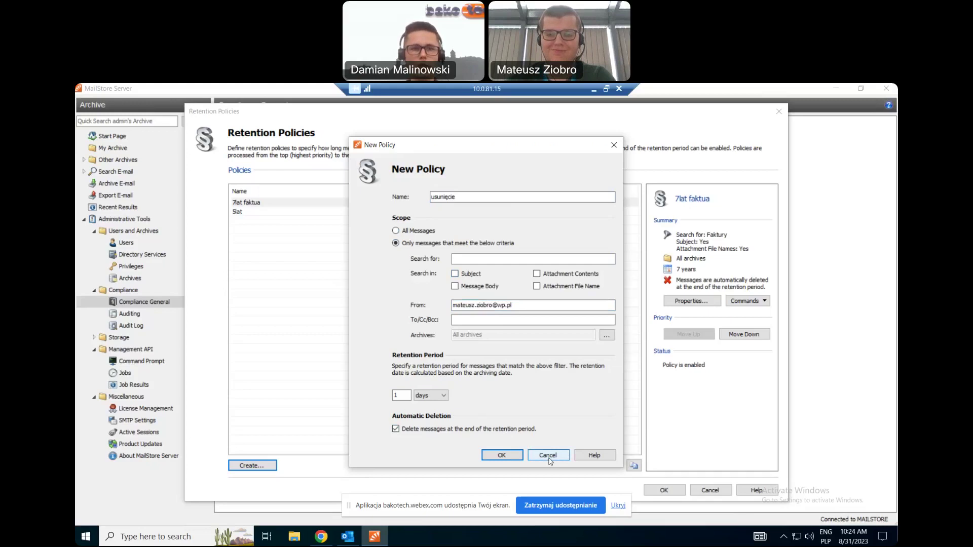
left_click(549, 456)
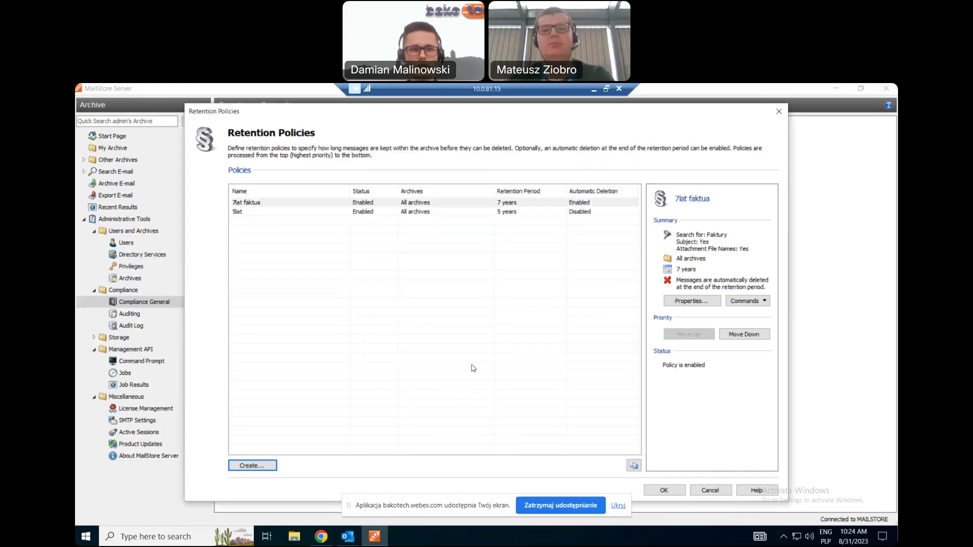
Deselect the 7lat faktua policy and close the Retention Policies dialog.
left_click(473, 368)
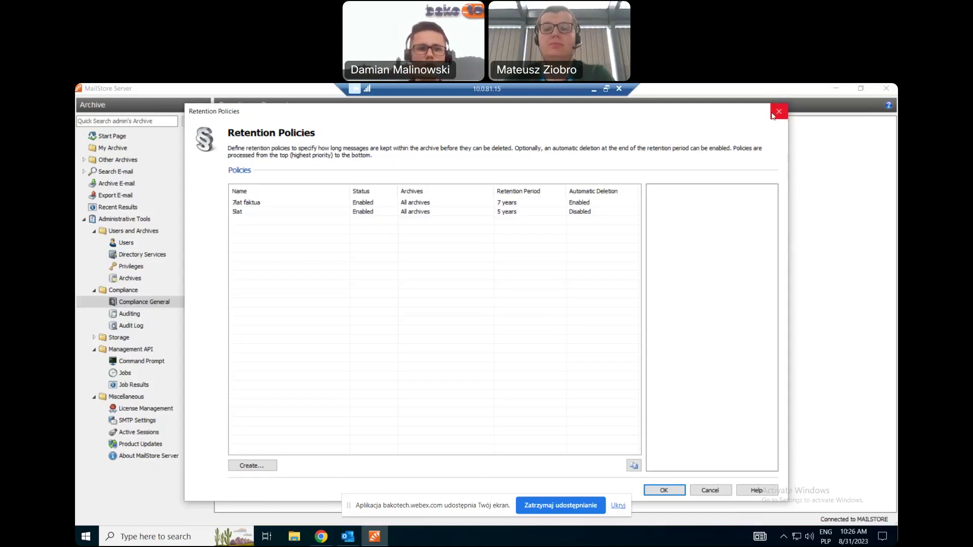
left_click(779, 111)
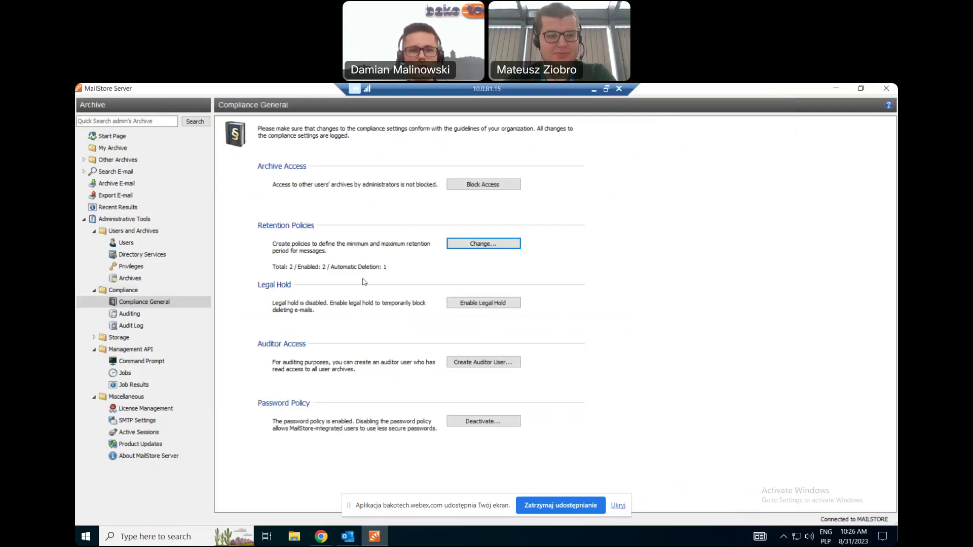
Start an auditor user under Compliance General, cancel it, and open the Audit Log page.
left_click(137, 304)
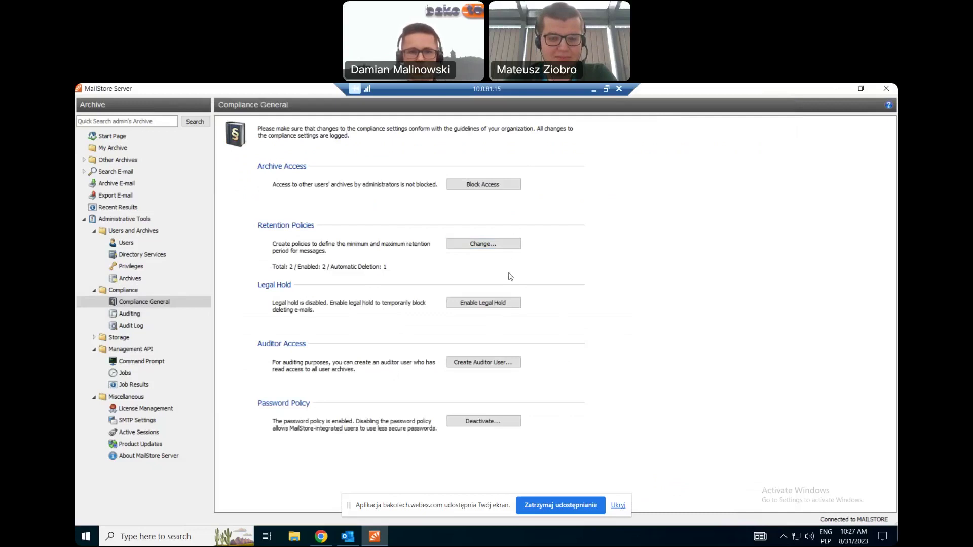
left_click(496, 363)
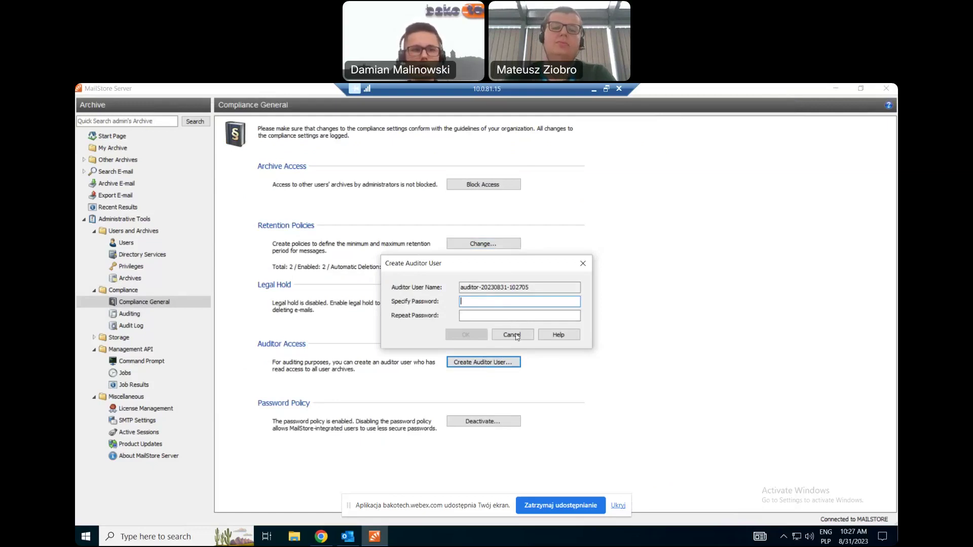
left_click(584, 264)
left_click(149, 326)
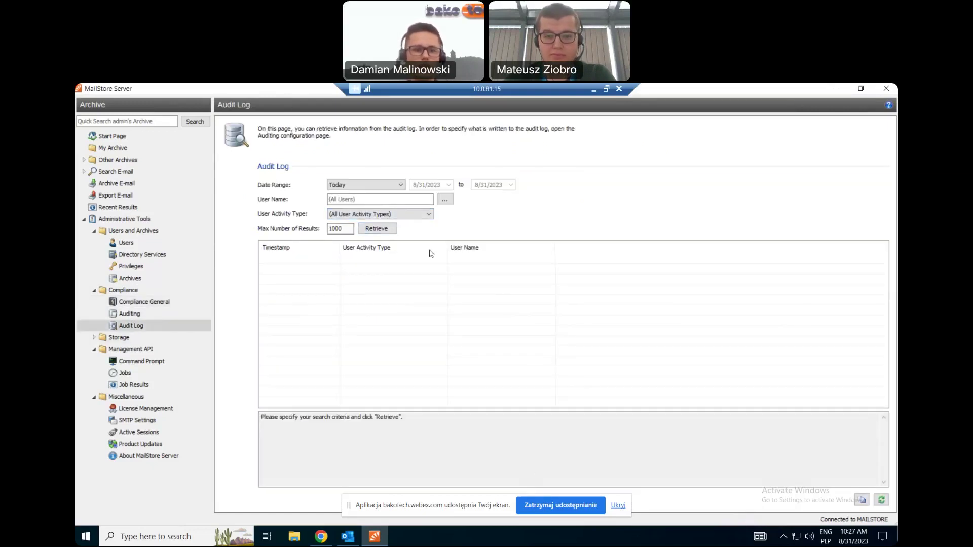
Retrieve today's audit entries and view the 9:43:31 and 9:41:02 MessageSearch event details.
left_click(389, 231)
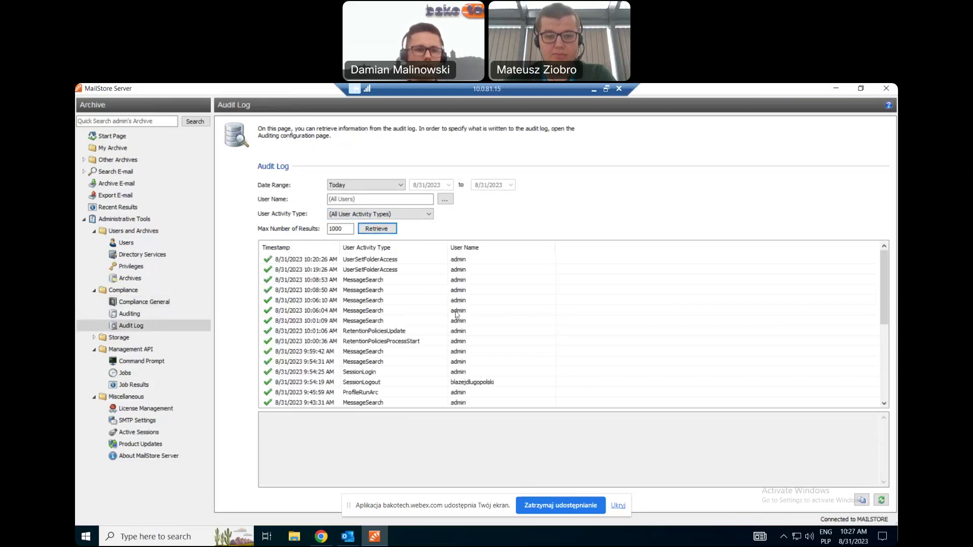
scroll(458, 316, "down", 7)
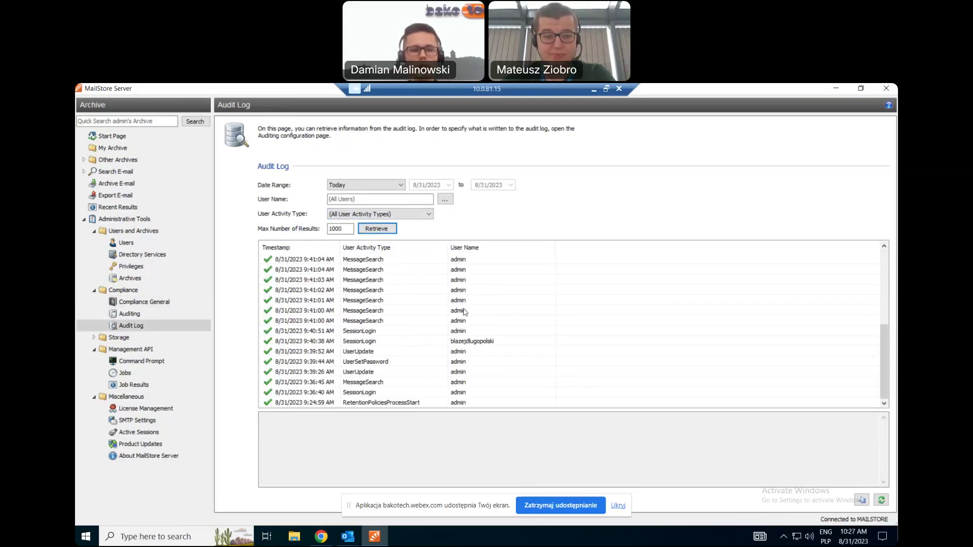
scroll(463, 316, "up", 2)
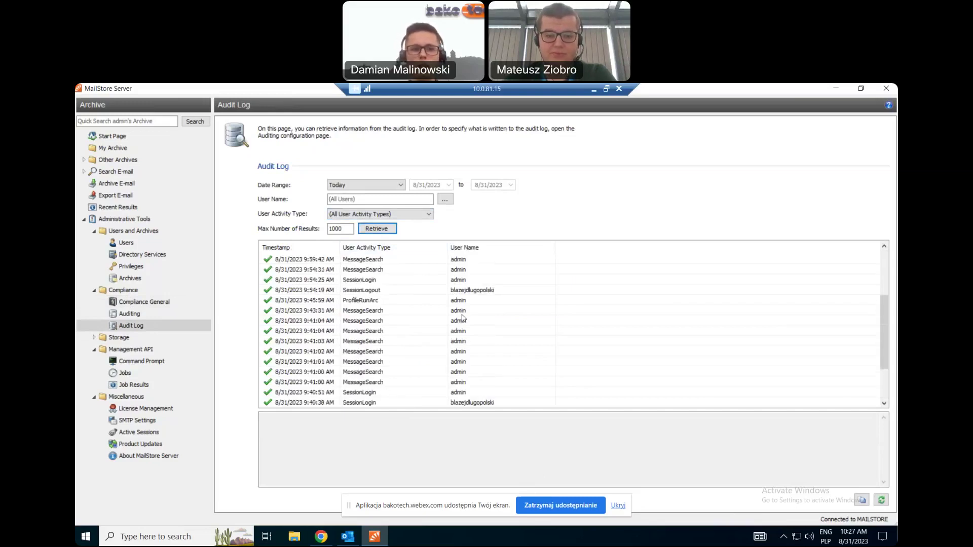
left_click(461, 315)
scroll(458, 324, "down", 1)
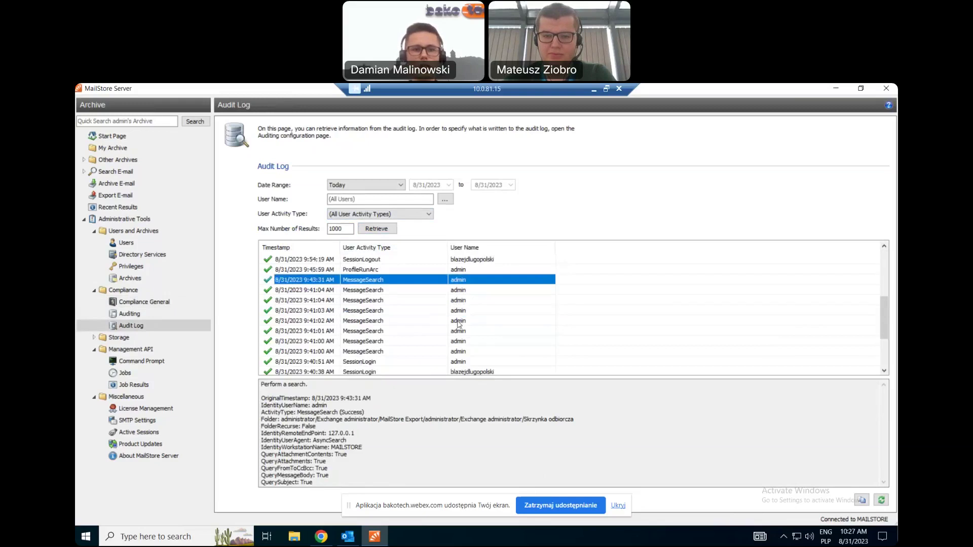
left_click(458, 321)
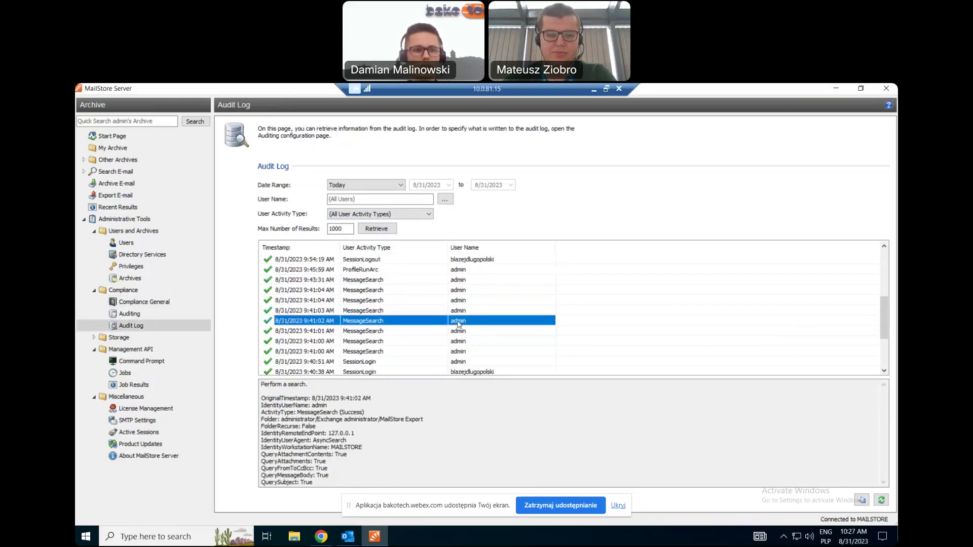
Preview the read-only auditor user form in Compliance General, dismiss it, and reopen Audit Log.
left_click(136, 303)
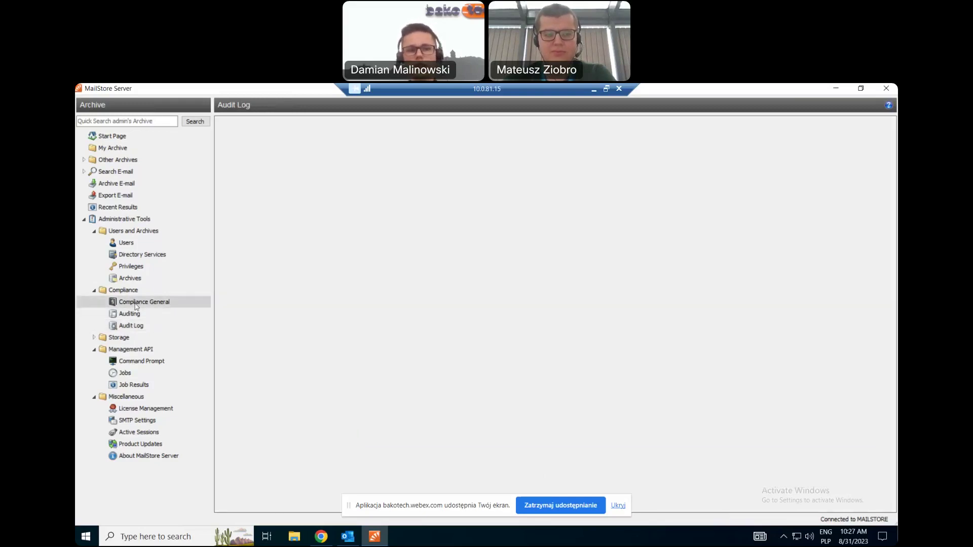
left_click(485, 362)
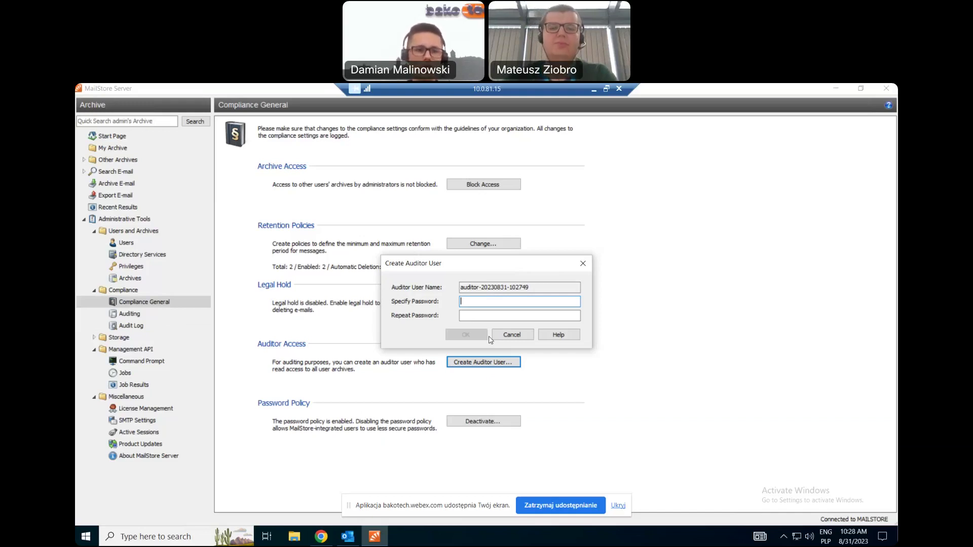
left_click(583, 263)
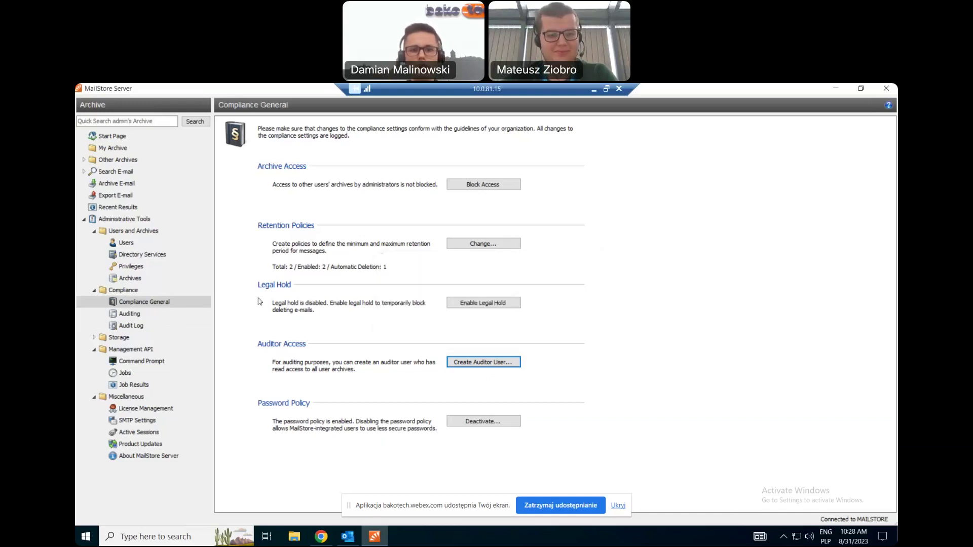
left_click(142, 328)
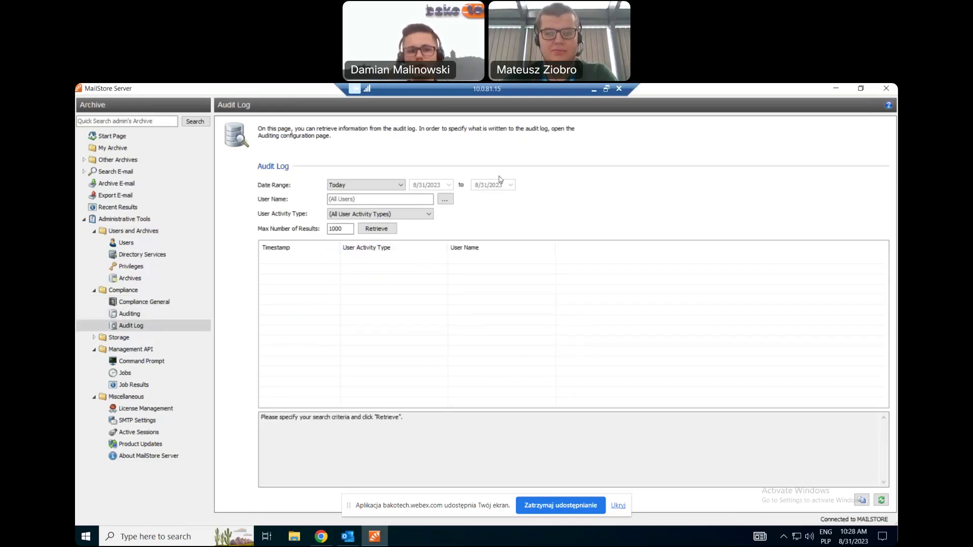
left_click(594, 90)
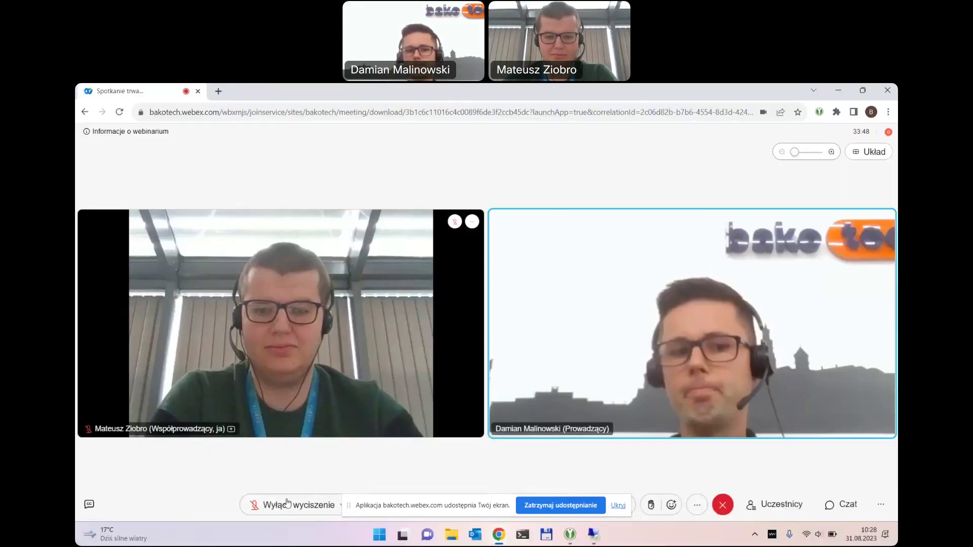
left_click(593, 535)
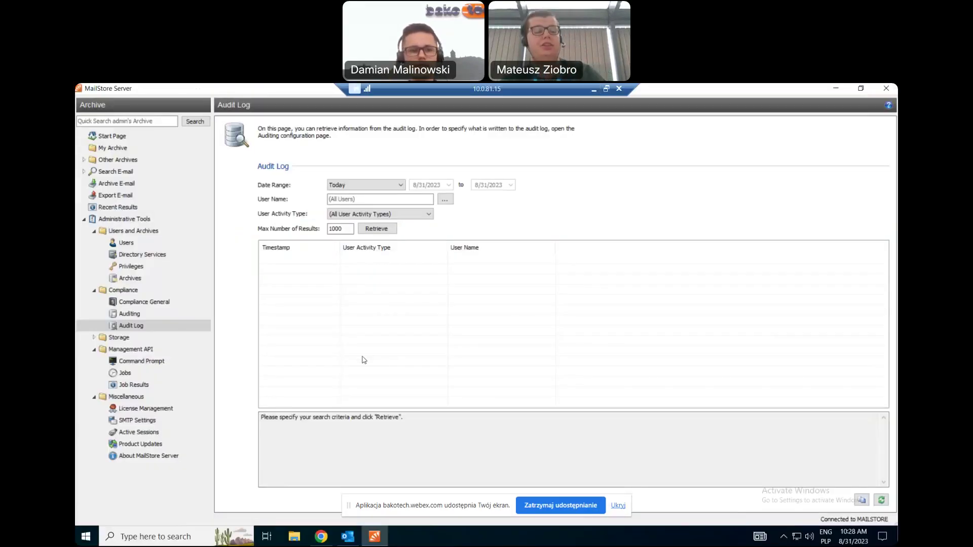
left_click(162, 314)
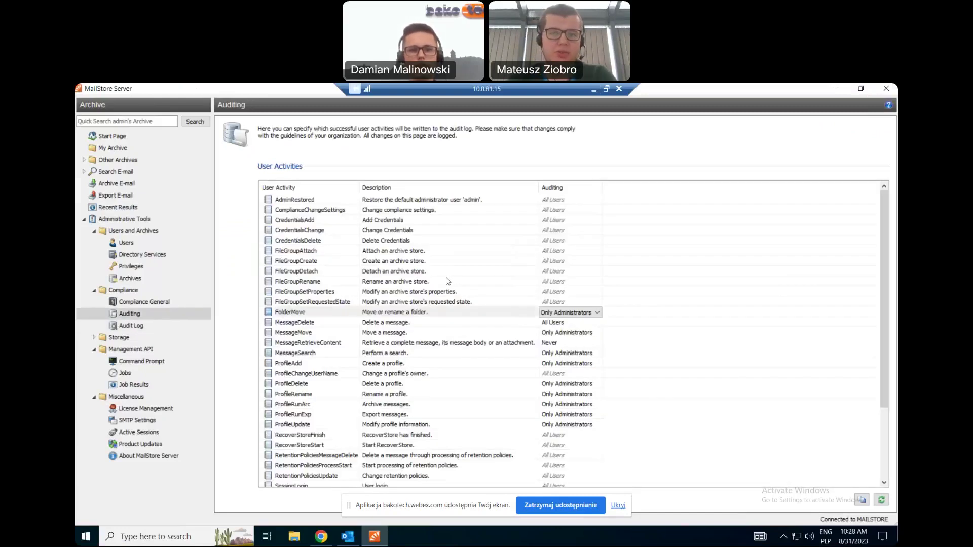
left_click(437, 219)
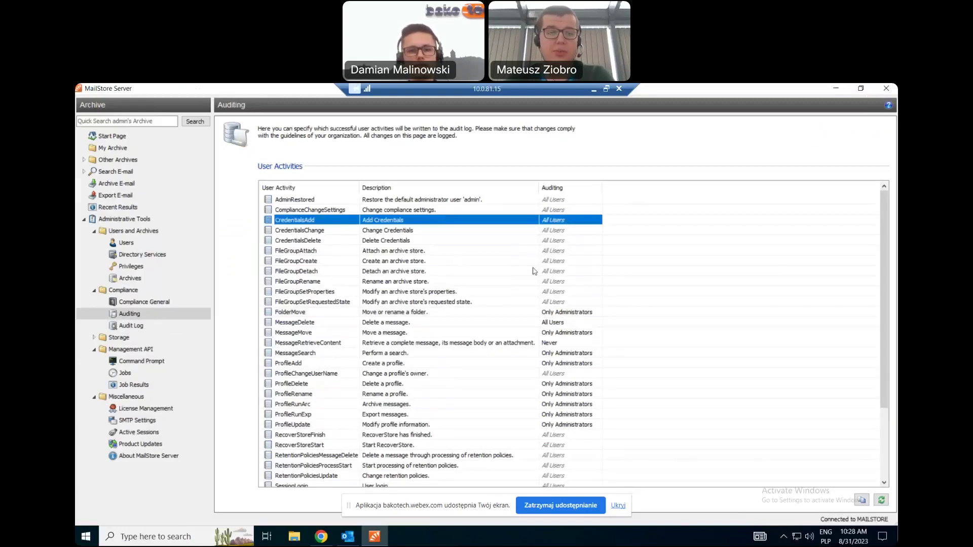
left_click(392, 304)
left_click(394, 314)
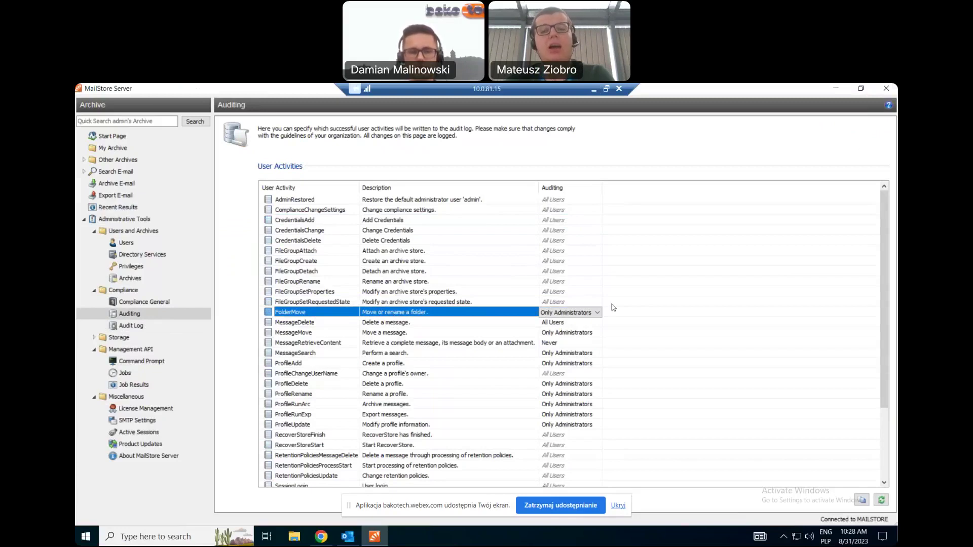
left_click(563, 315)
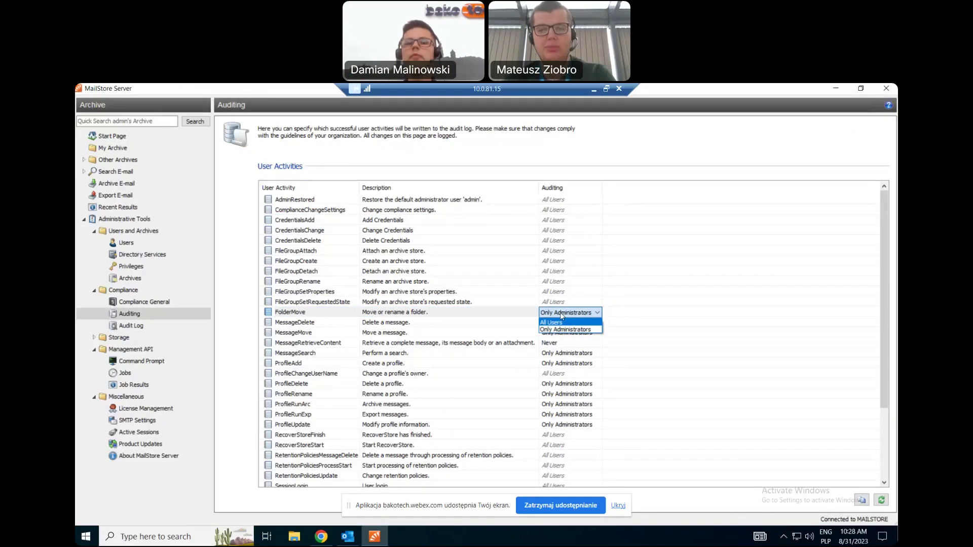
left_click(565, 330)
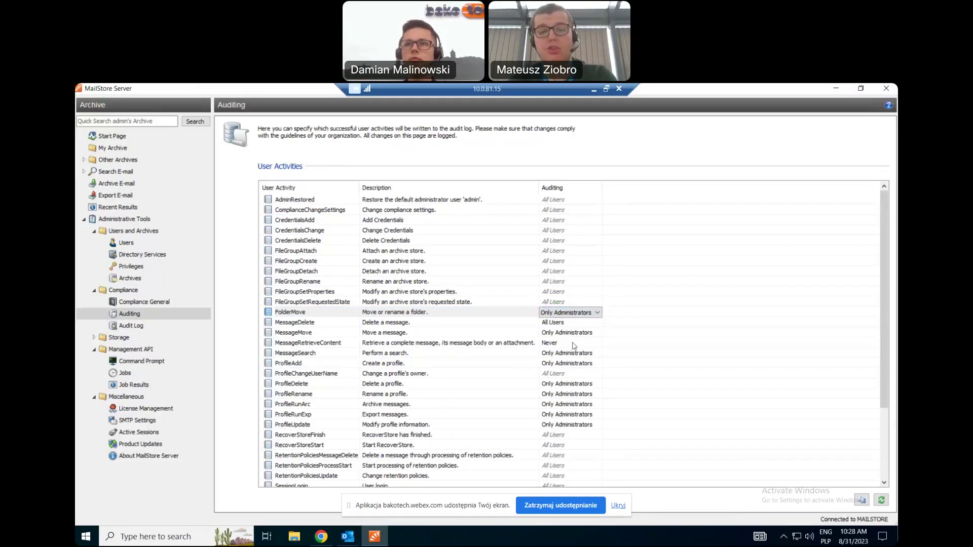
left_click(574, 344)
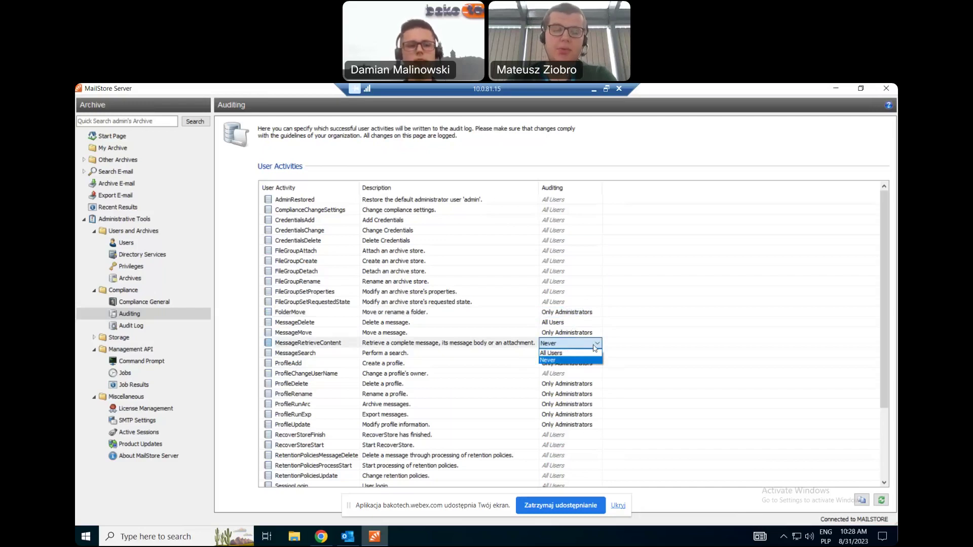
left_click(647, 332)
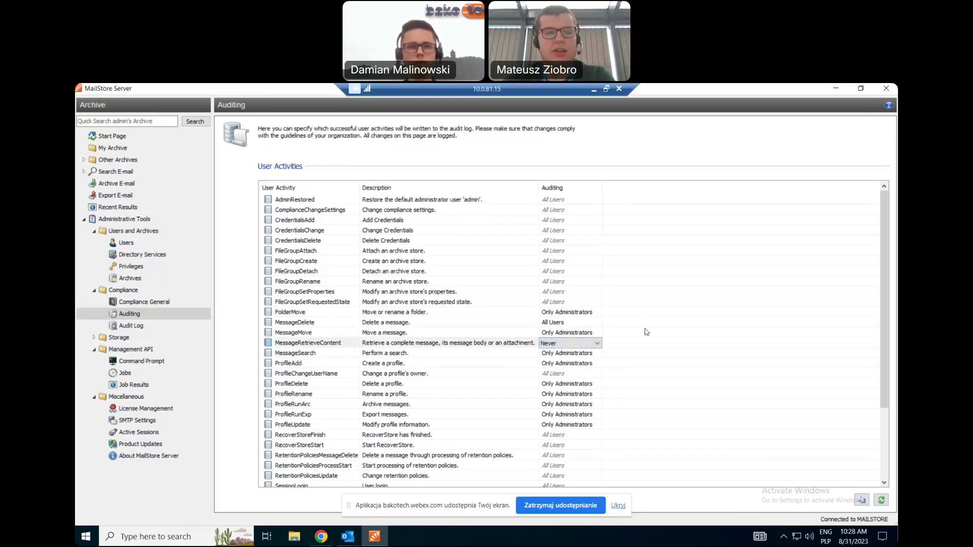
left_click(135, 330)
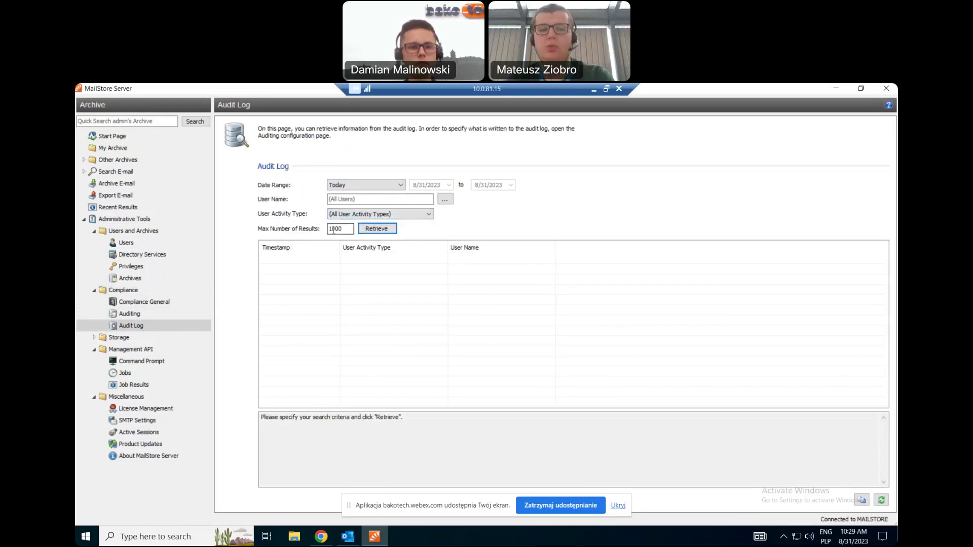
Keep the date range at Today with all activity types and retrieve the audit log.
left_click(379, 185)
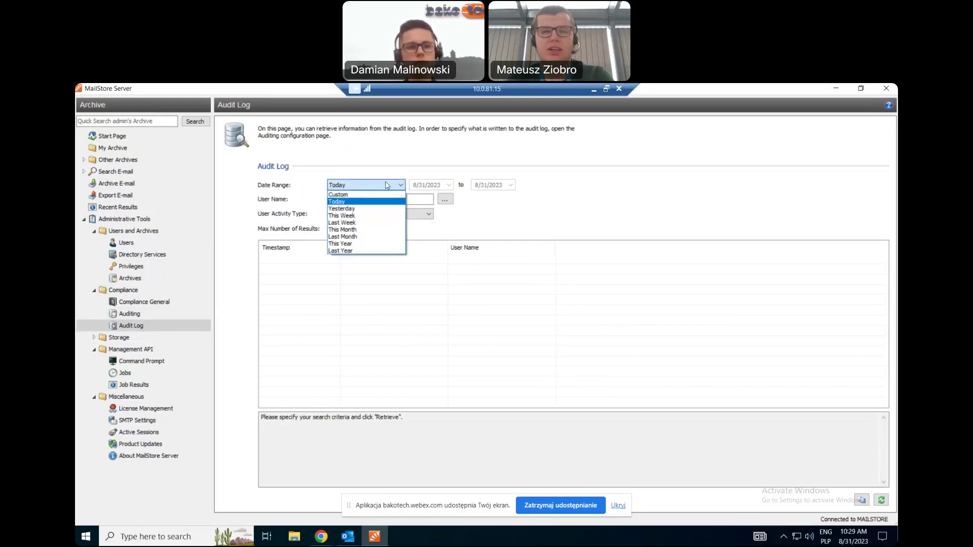
left_click(522, 206)
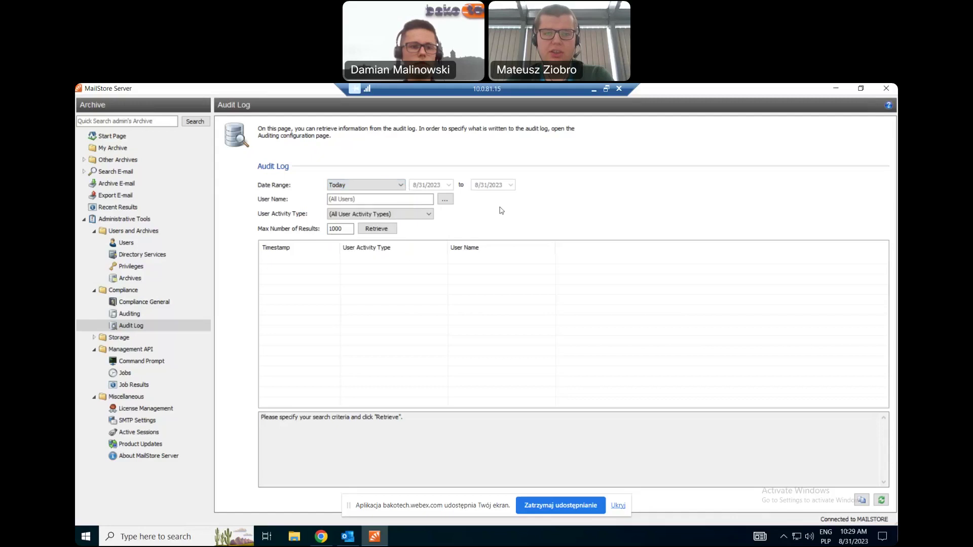
left_click(403, 214)
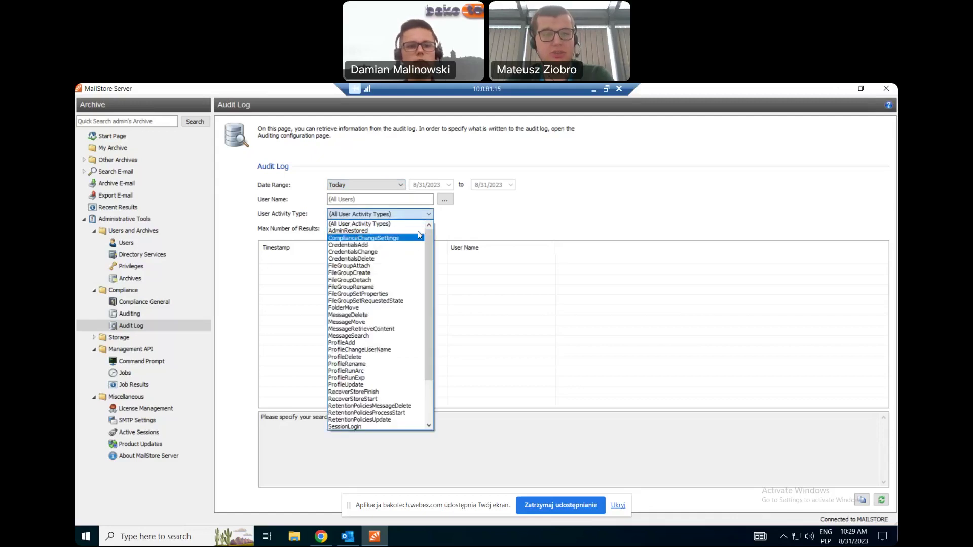
left_click(359, 224)
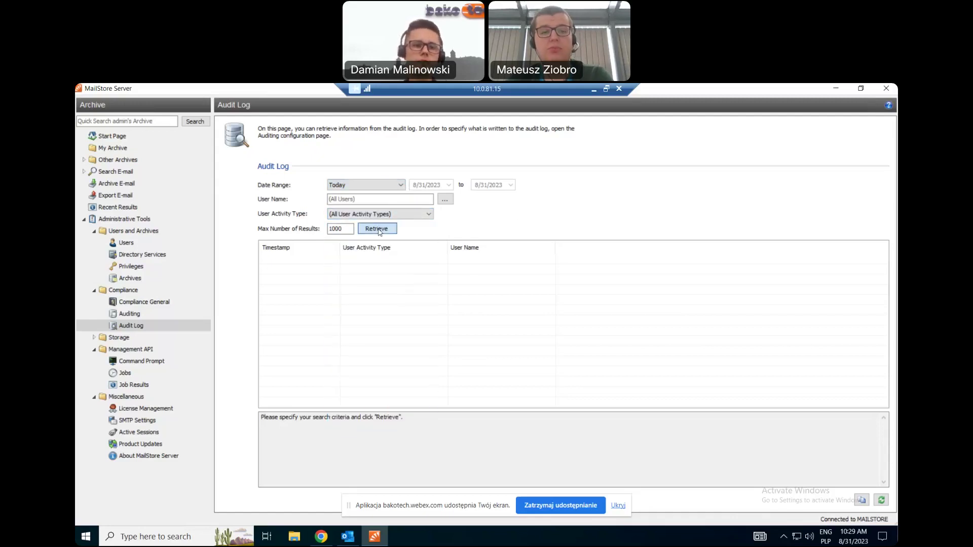
left_click(376, 228)
View details of the 10:06:04 event, then the 9:39:52 UserUpdate event.
left_click(422, 313)
scroll(422, 317, "down", 3)
scroll(423, 335, "down", 5)
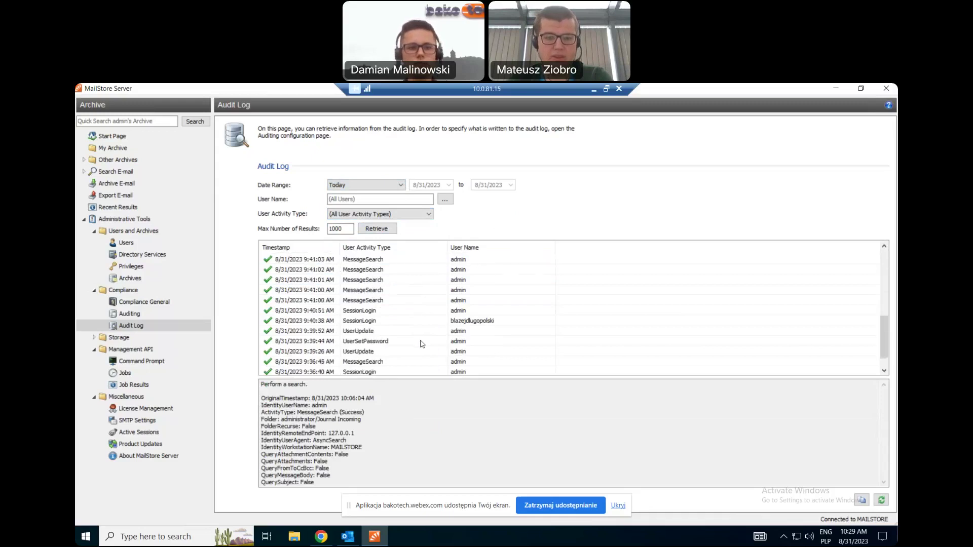
scroll(411, 345, "up", 1)
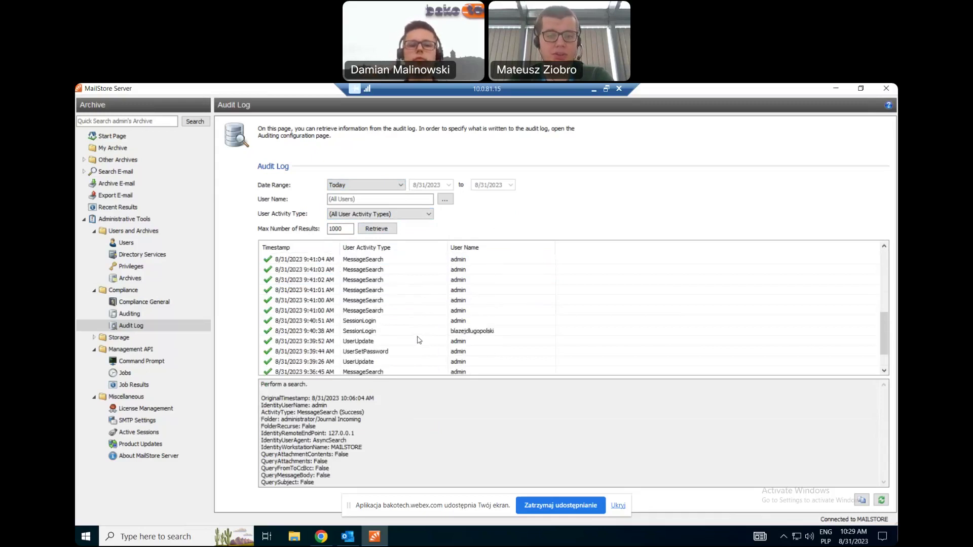
left_click(404, 342)
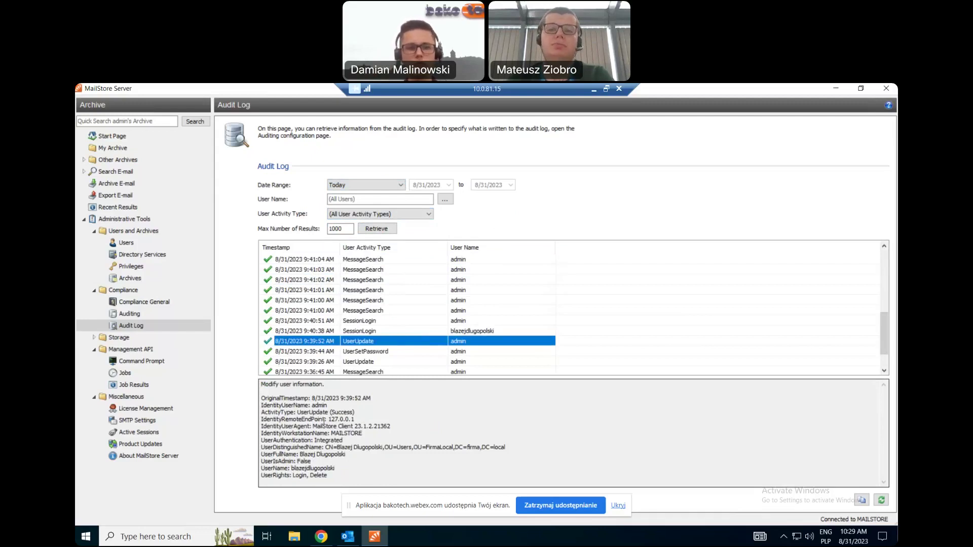
Switch to the Webex meeting, mute the microphone, and return to the shared MailStore session.
left_click(594, 89)
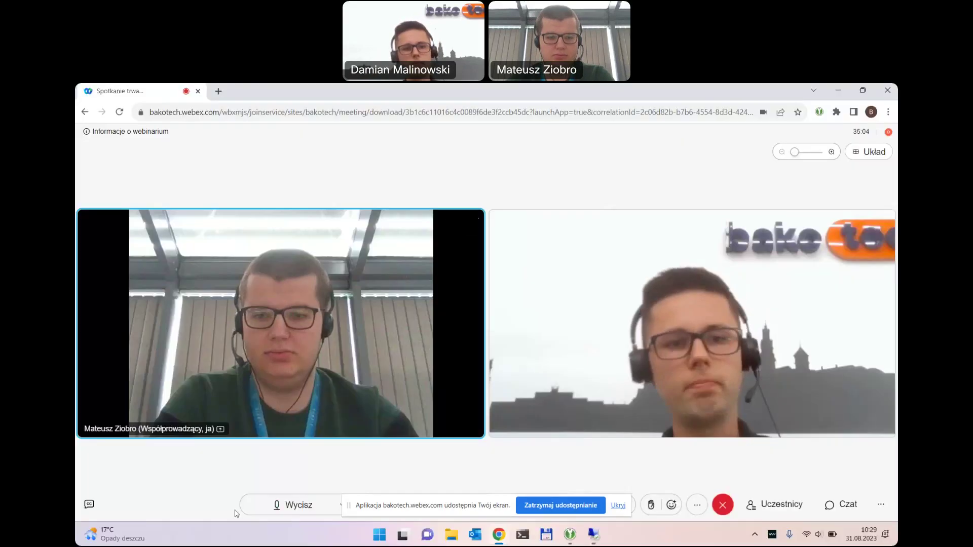
left_click(298, 506)
key("alt+Tab")
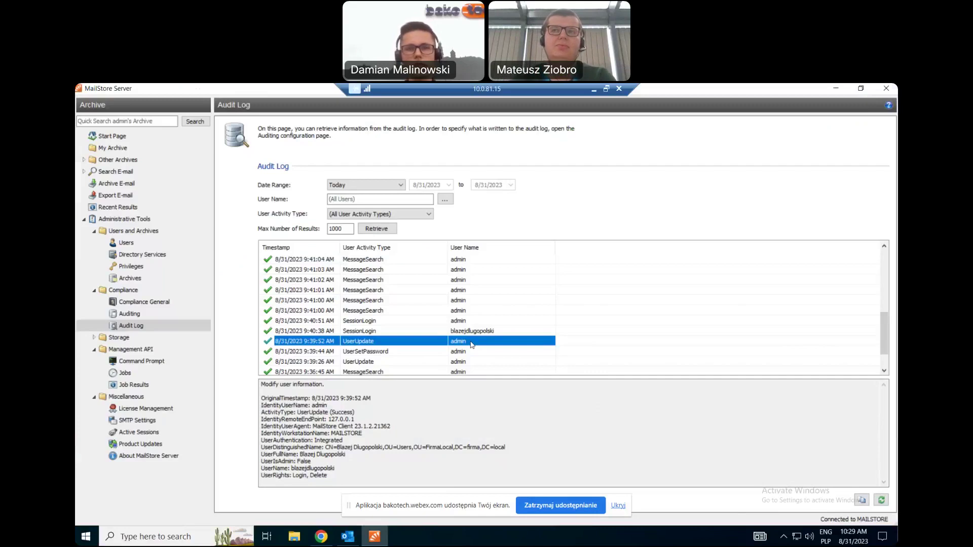
left_click(594, 90)
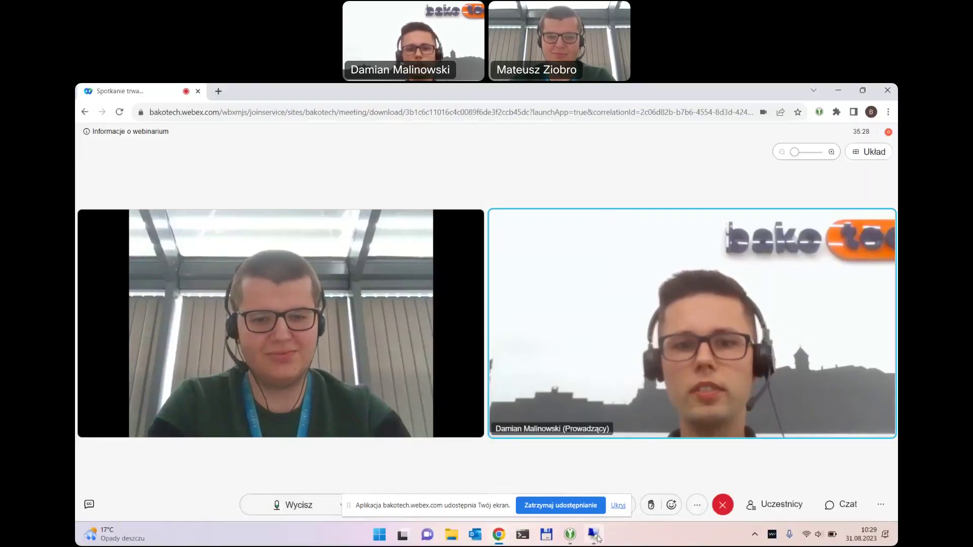
left_click(593, 534)
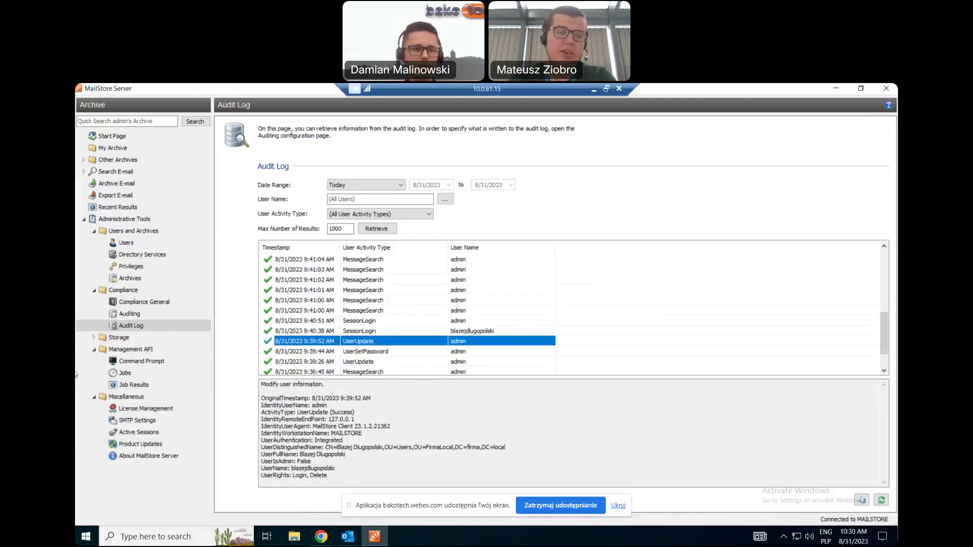
Open Management API Jobs, browse Storage job types, and select the ProcessRetentionPolicies job.
left_click(136, 376)
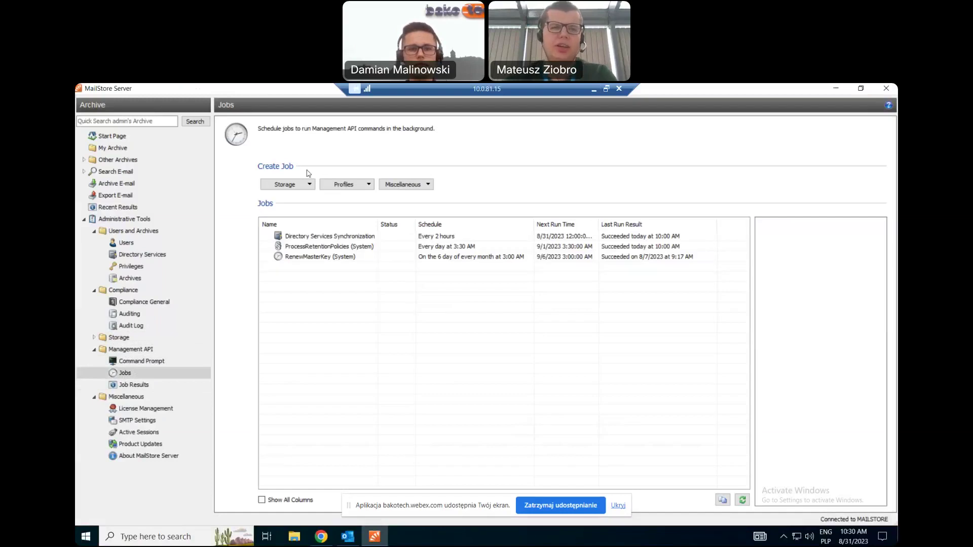
left_click(298, 185)
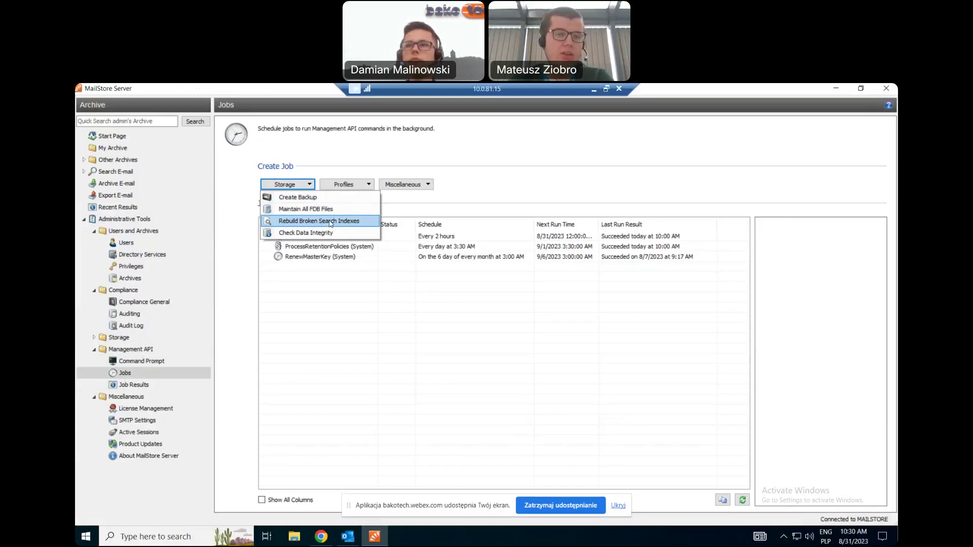
left_click(407, 293)
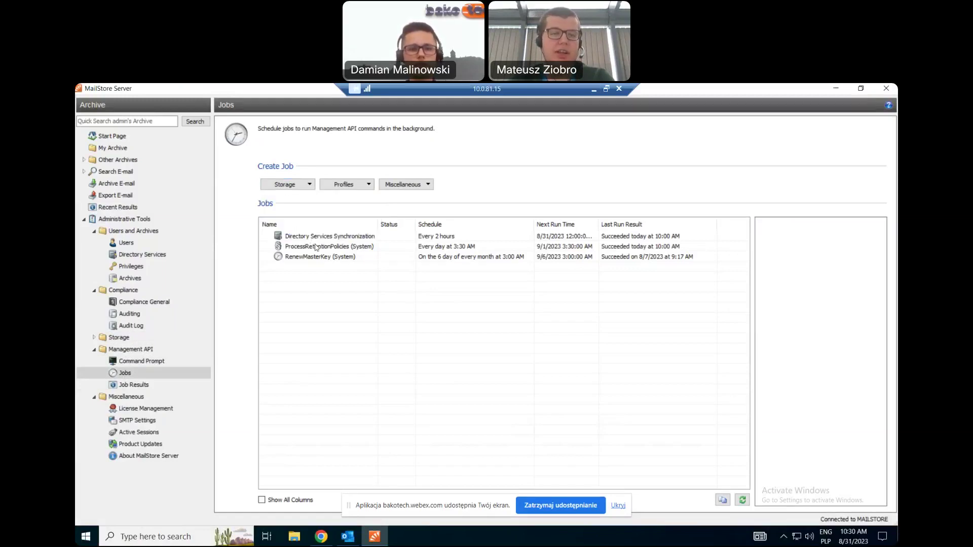
left_click(316, 247)
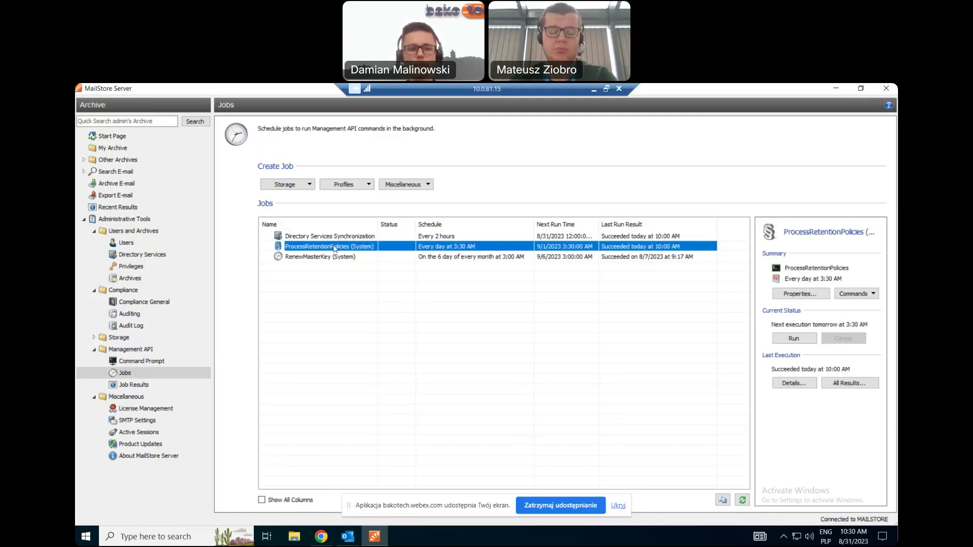
left_click(350, 185)
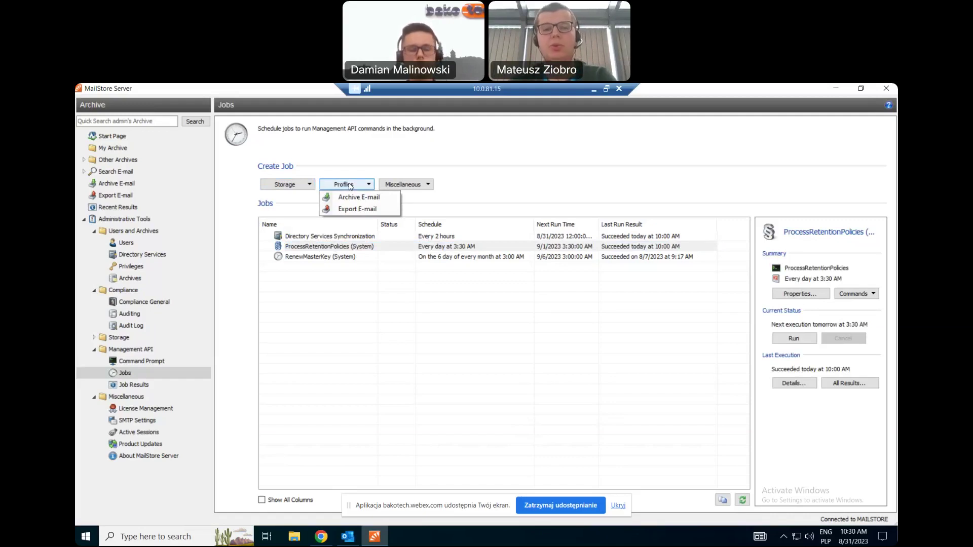
left_click(400, 185)
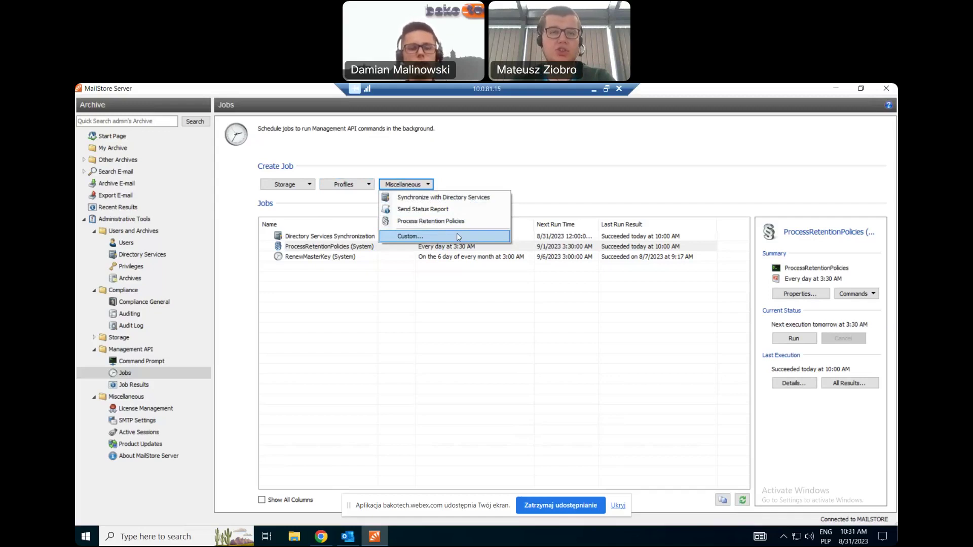
left_click(395, 293)
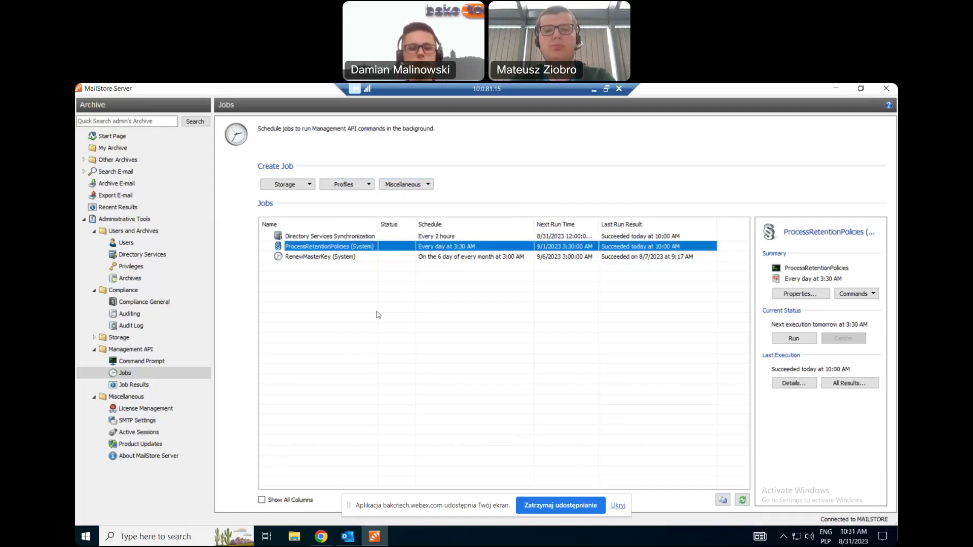
Alternate between the Webex meeting and MailStore session, then check the job list's context actions.
left_click(593, 90)
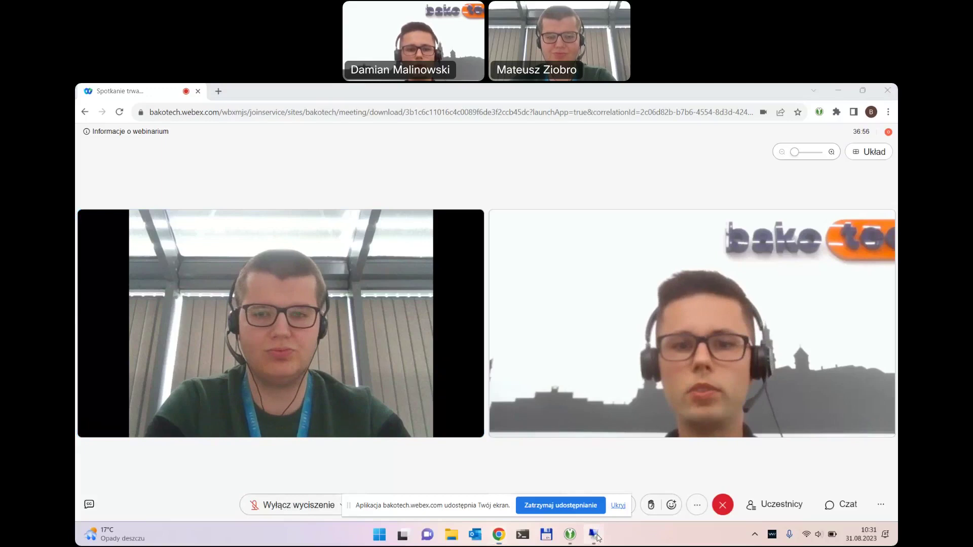
left_click(596, 536)
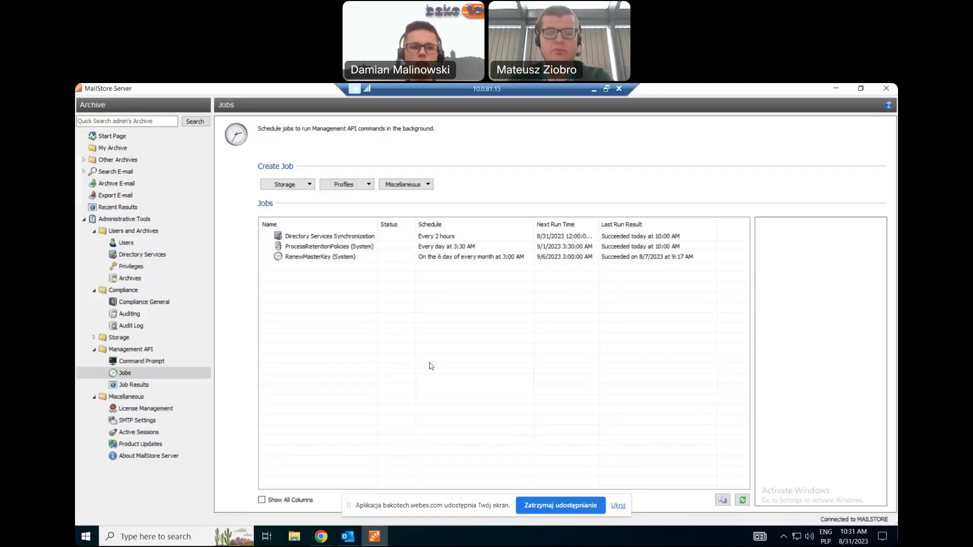
left_click(592, 90)
left_click(595, 536)
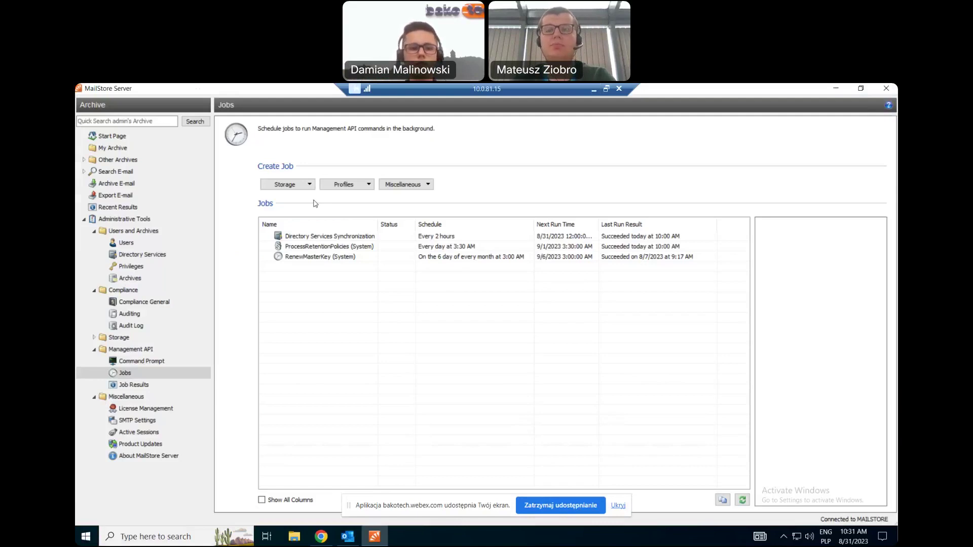
left_click(592, 90)
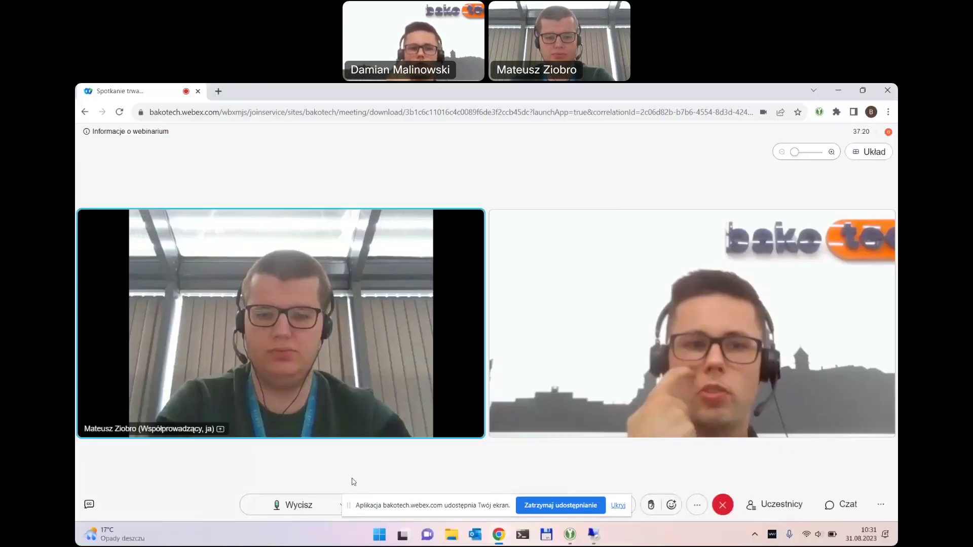
left_click(582, 532)
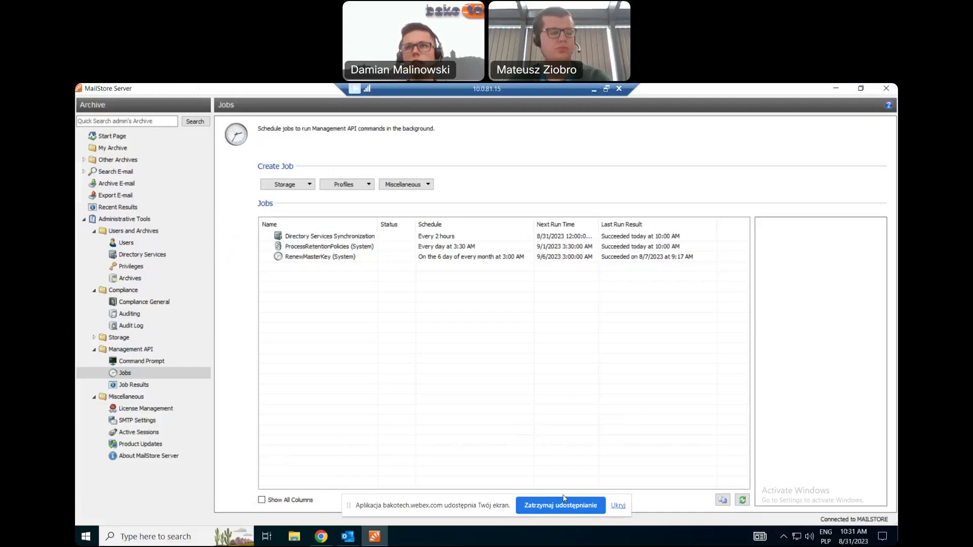
right_click(561, 337)
left_click(489, 326)
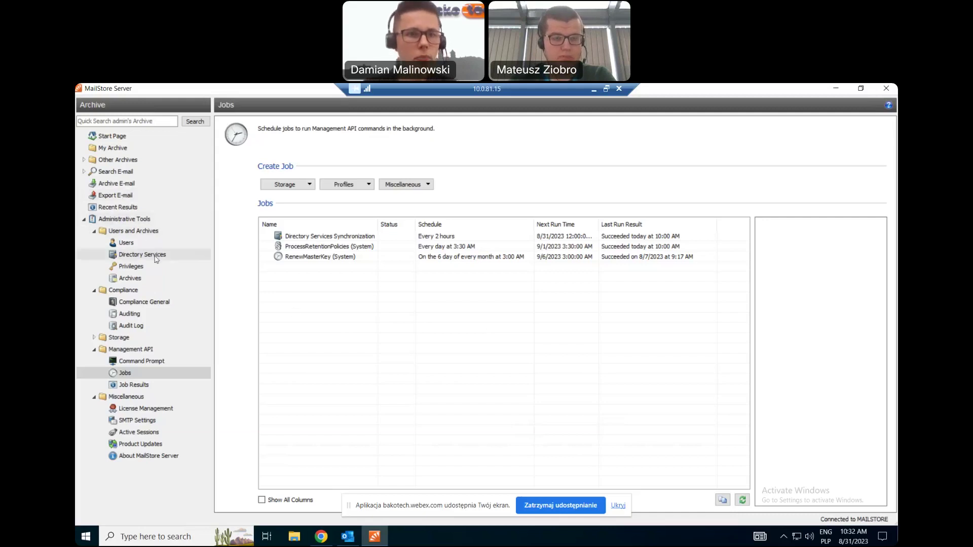
Visit Archive E-mail, return to Jobs, and browse the Profiles and Miscellaneous job types.
left_click(120, 184)
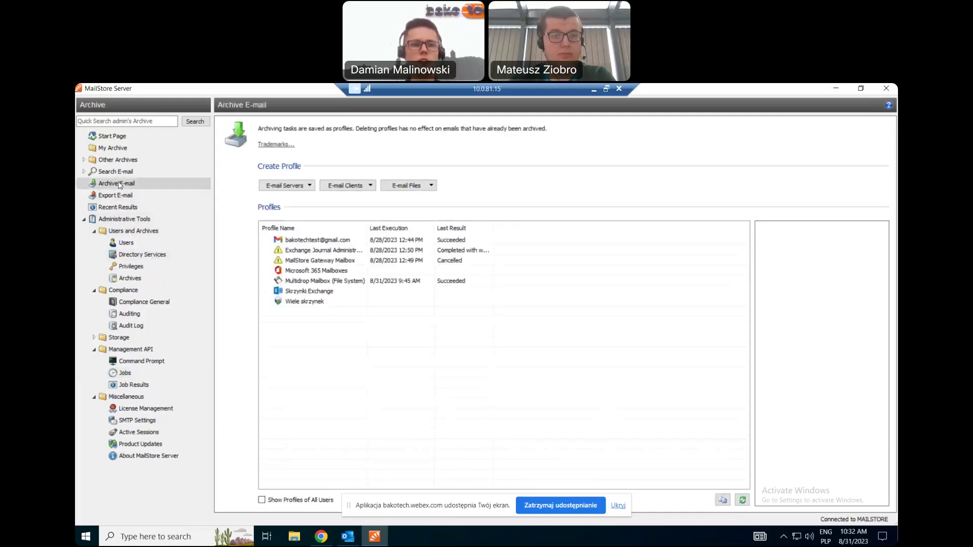
left_click(125, 373)
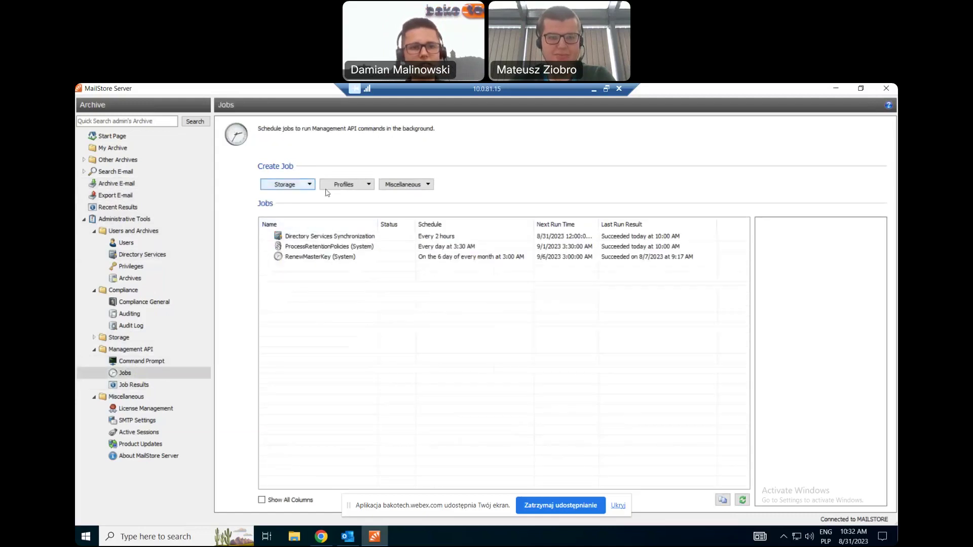
left_click(344, 188)
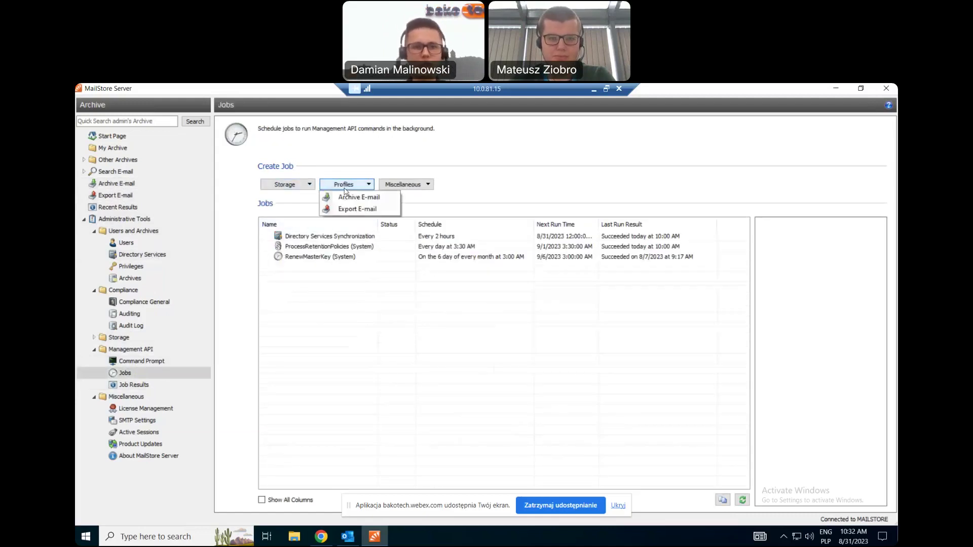
left_click(412, 184)
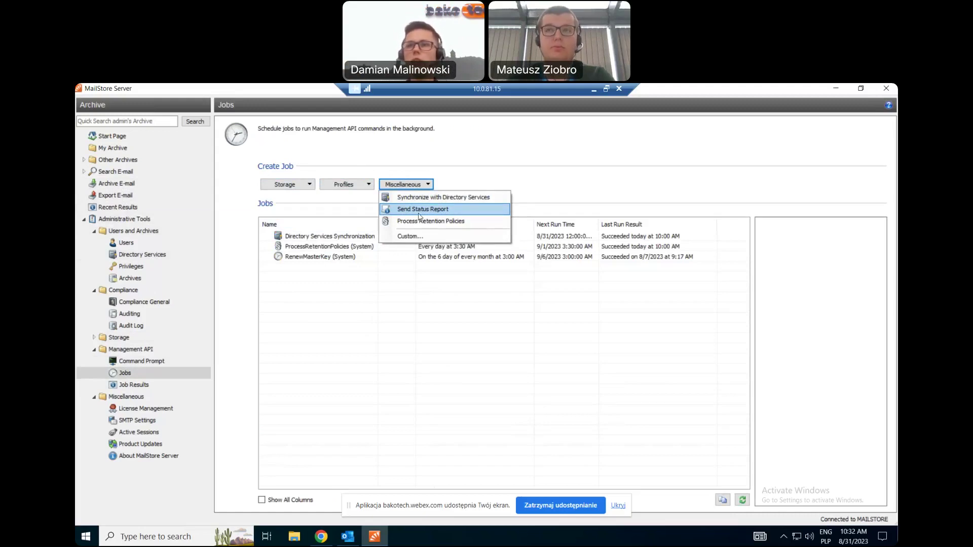
left_click(418, 210)
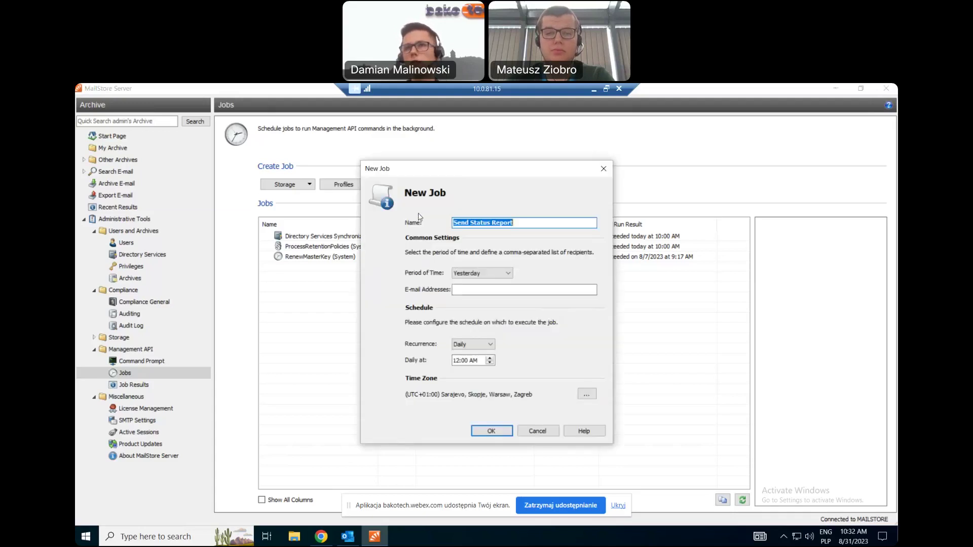
left_click(467, 289)
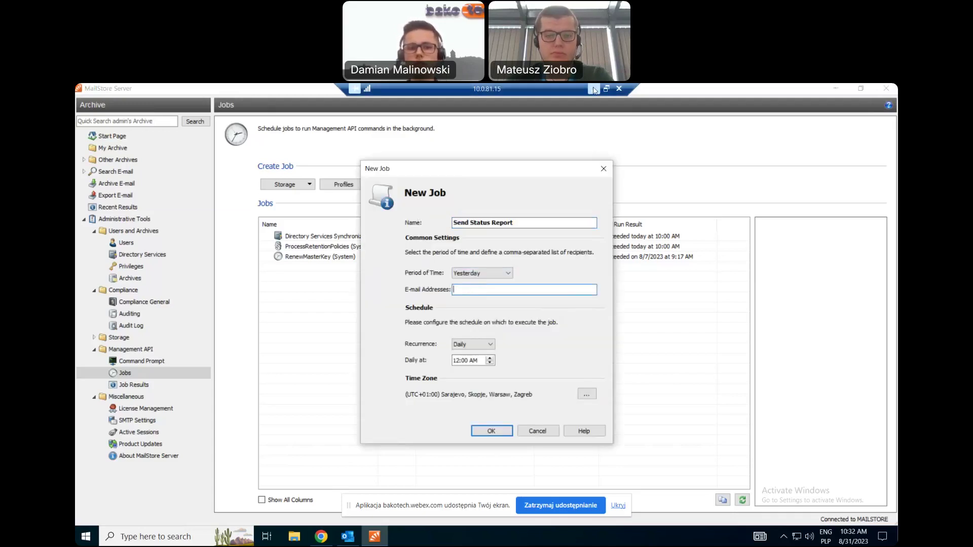
left_click(594, 90)
key("alt+Tab")
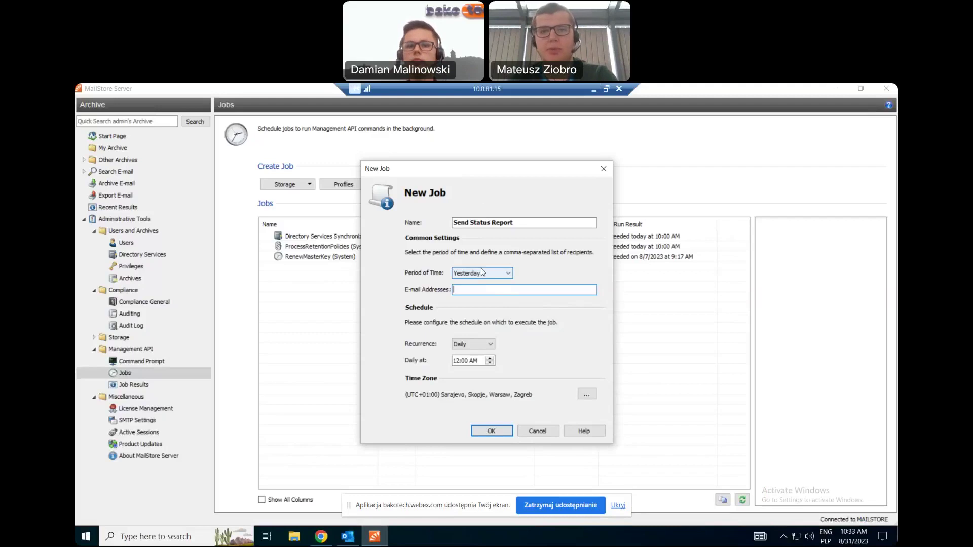
left_click(482, 273)
left_click(544, 274)
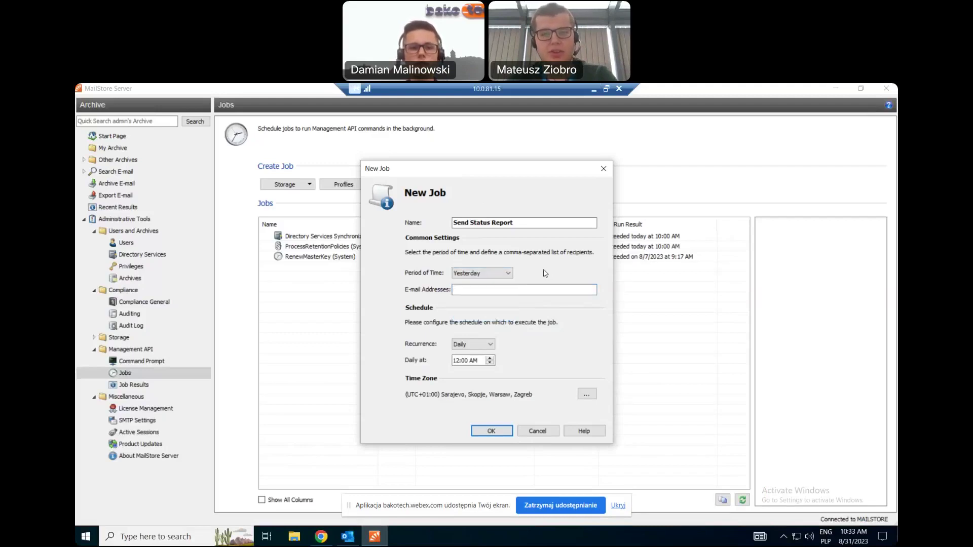
left_click(479, 348)
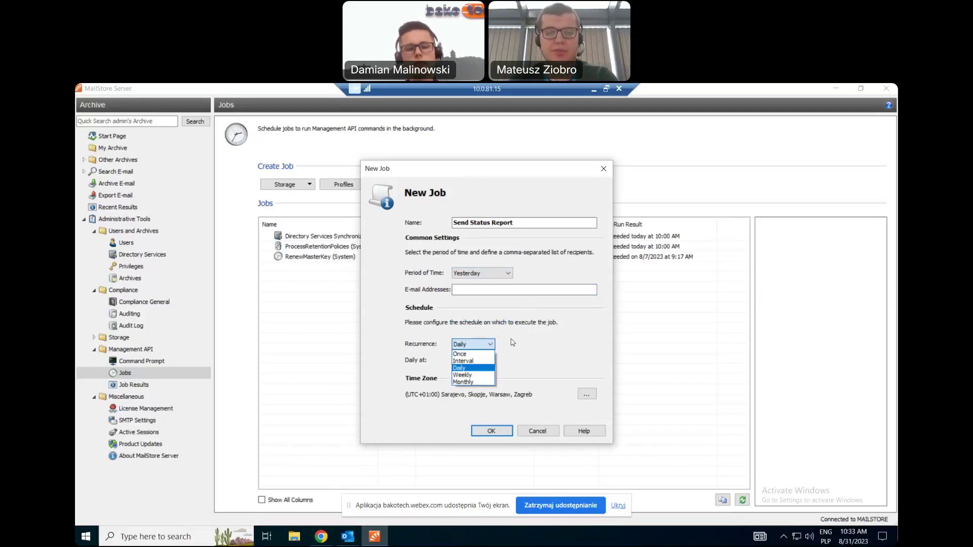
left_click(512, 342)
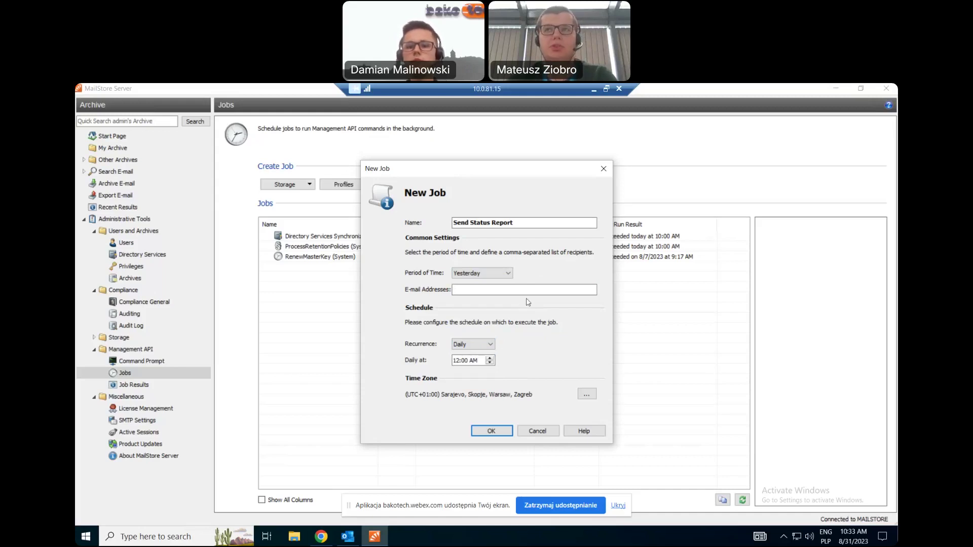
left_click(603, 169)
left_click(123, 420)
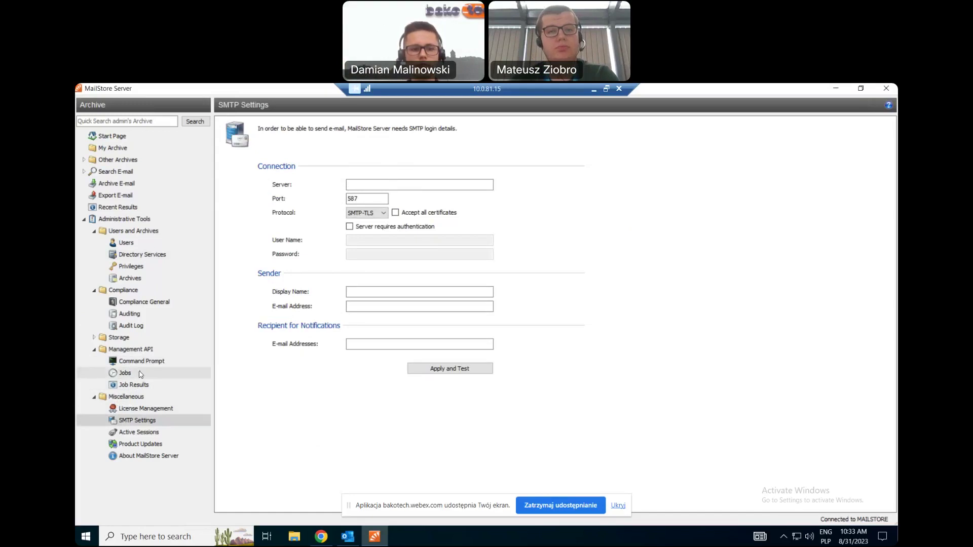
left_click(139, 373)
left_click(594, 90)
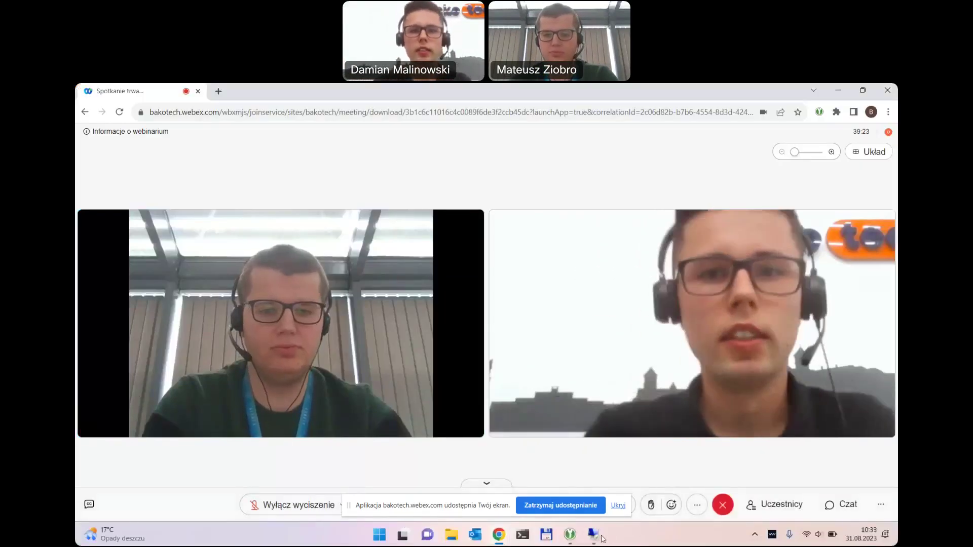
left_click(593, 534)
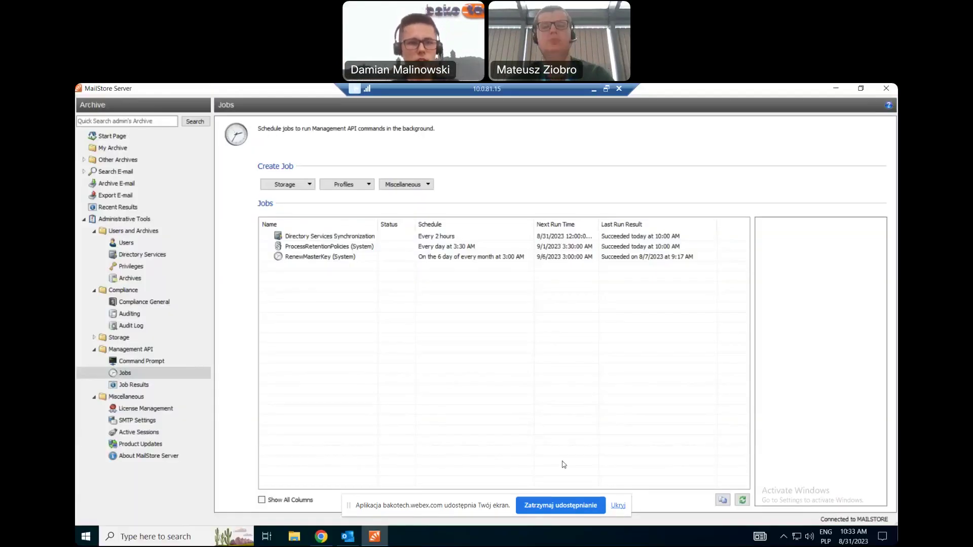